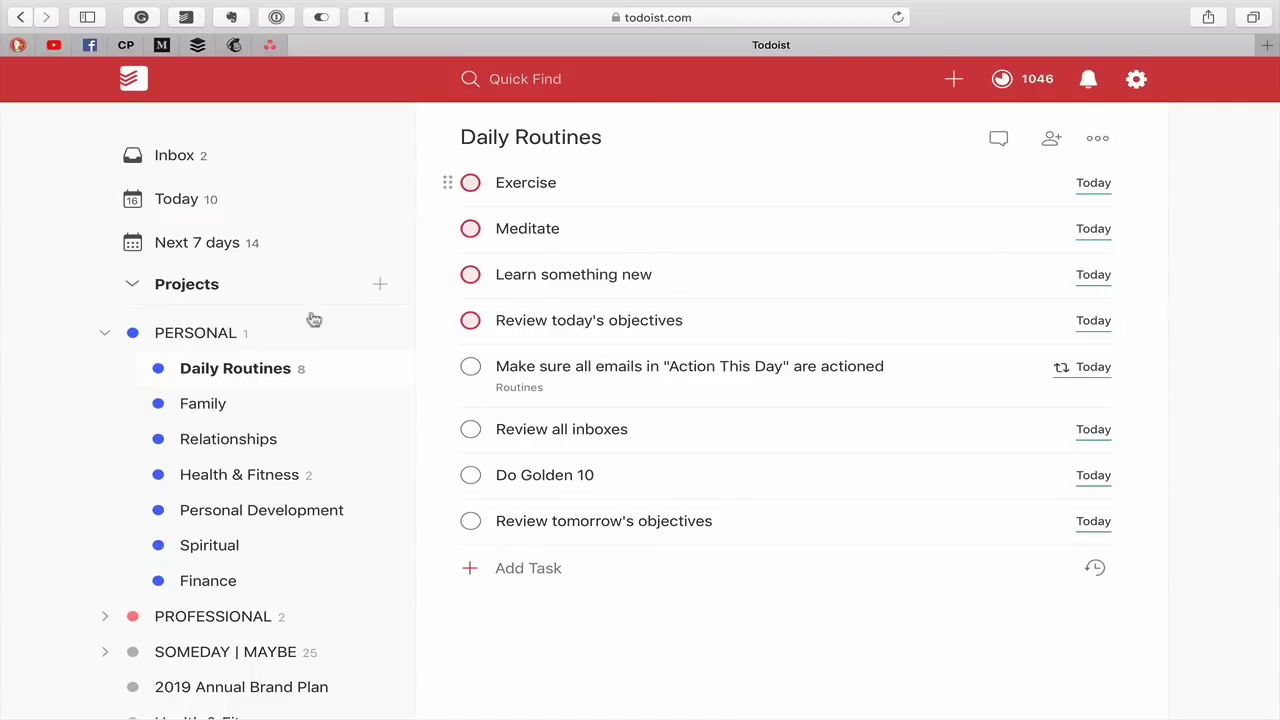
- Look through all the tasks scheduled for today
left_click(168, 201)
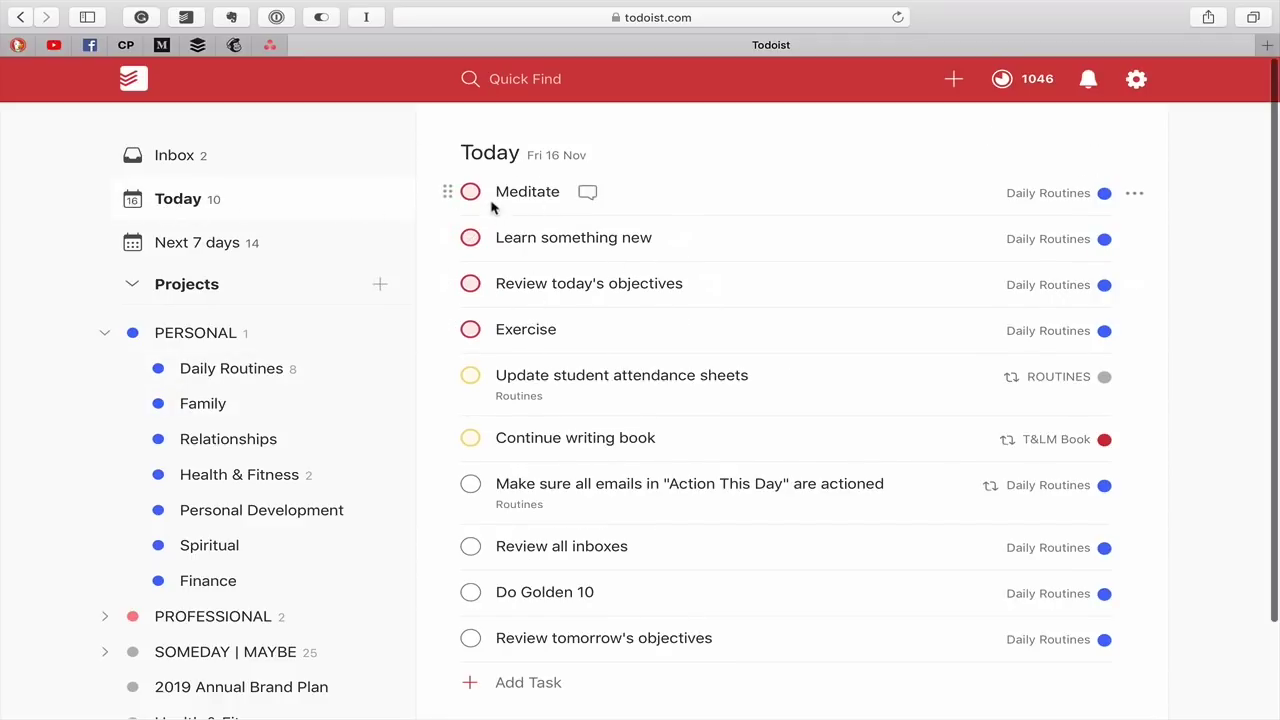
scroll(535, 347, "down", 3)
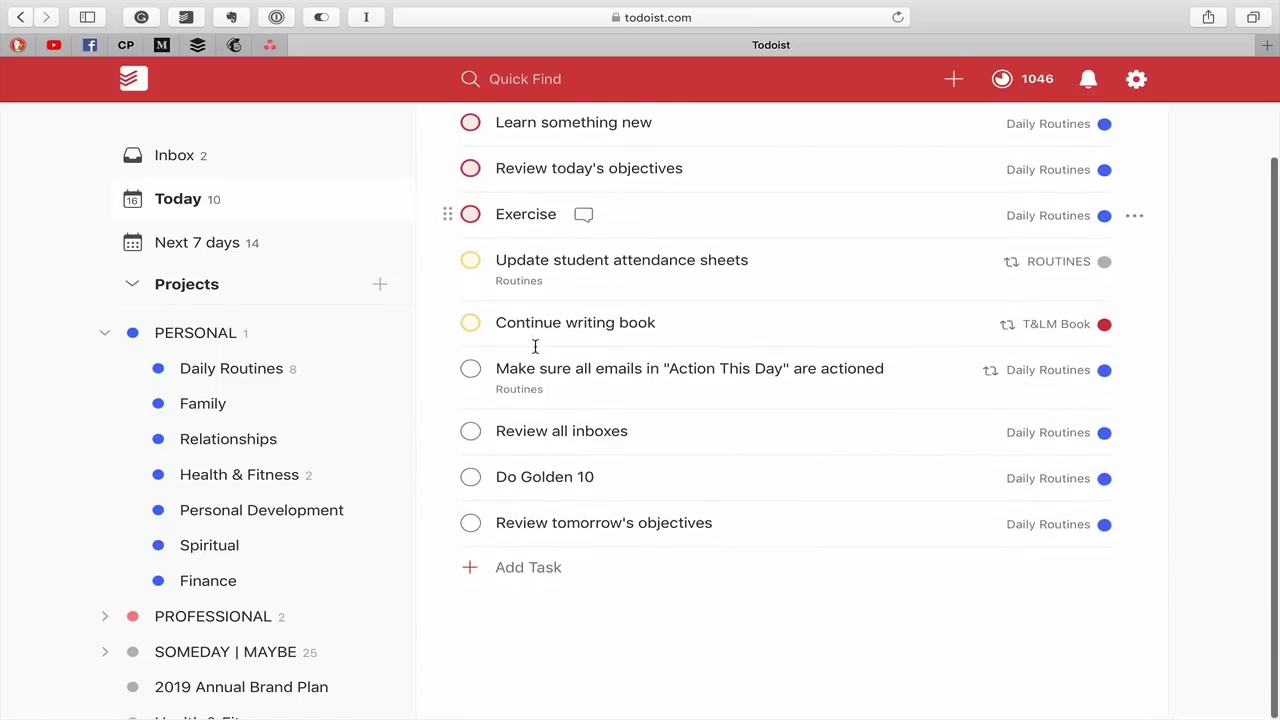
scroll(535, 347, "up", 3)
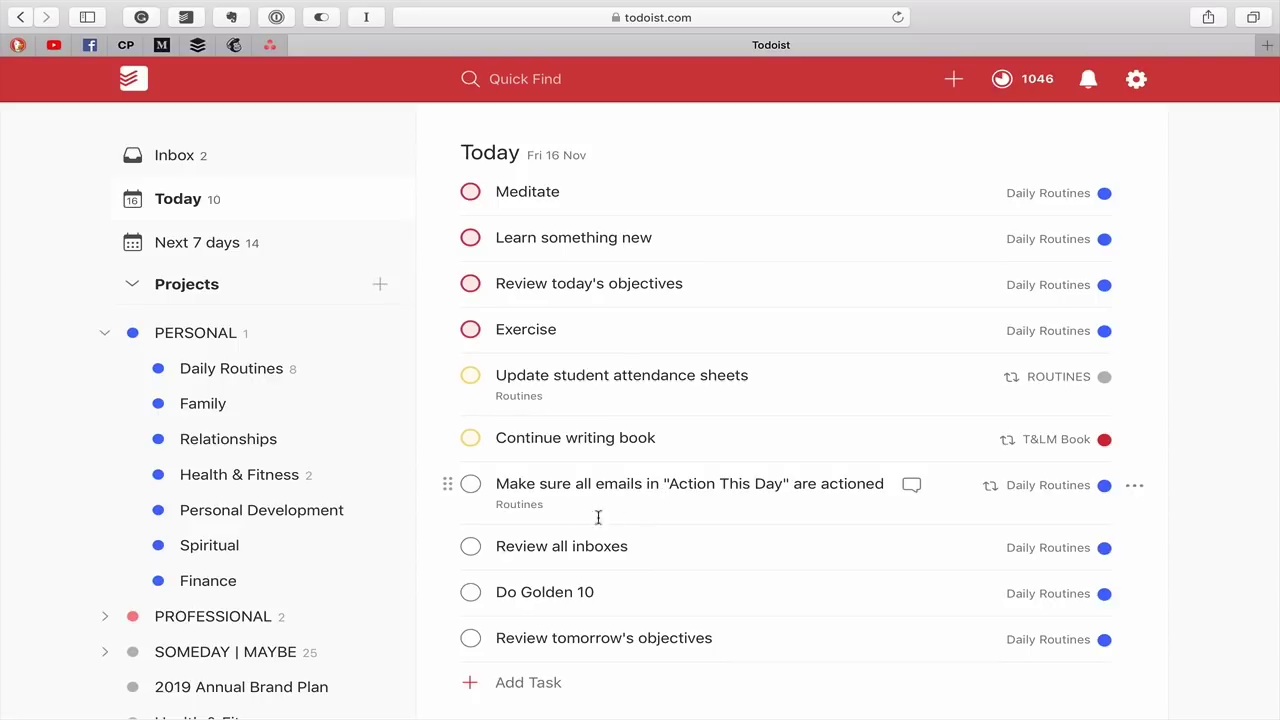
- Add a task "MORNING ROUTINE" in bold, recurring every day, to the Daily Routines project
left_click(238, 370)
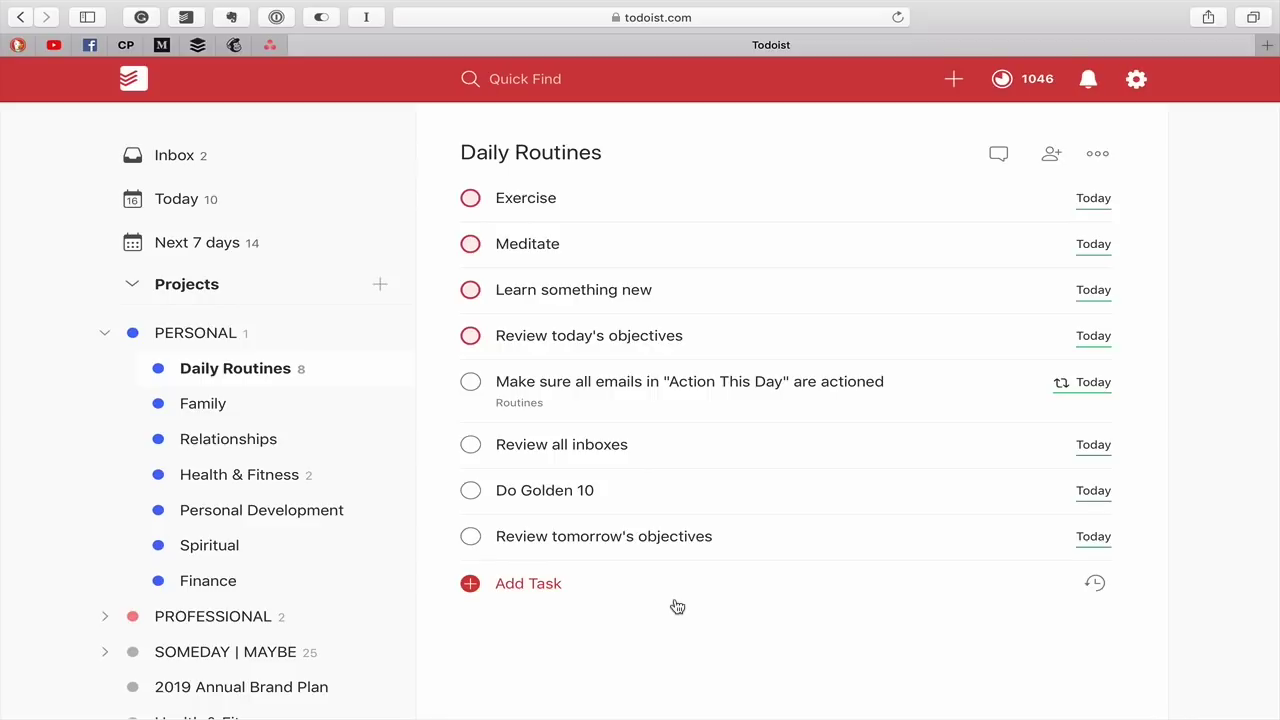
left_click(541, 583)
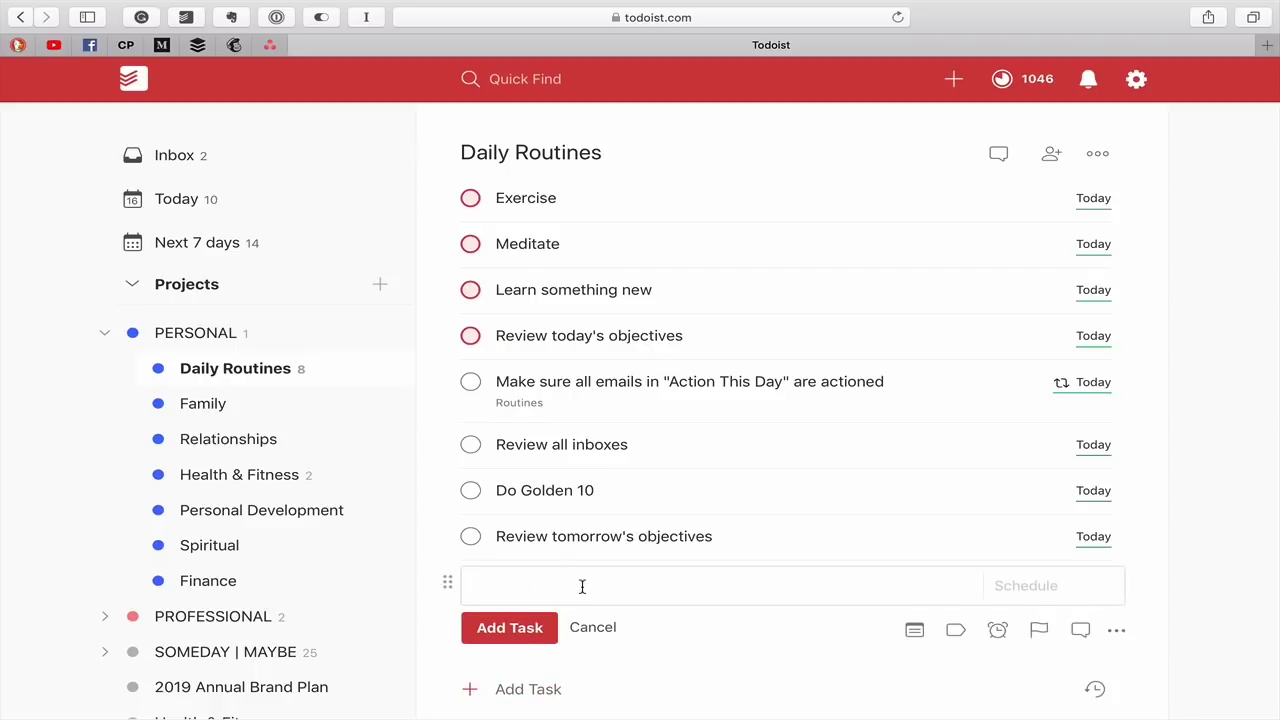
type("MORNING ROUTINE!! Ev day")
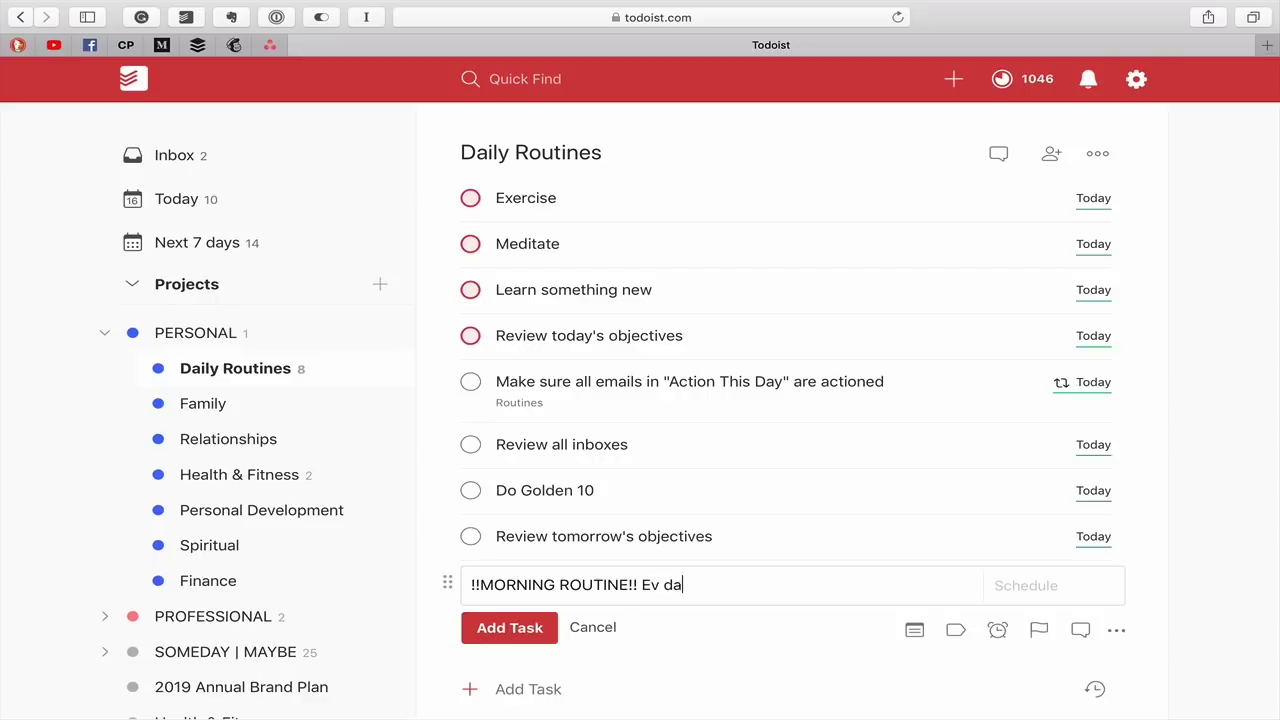
key("Return")
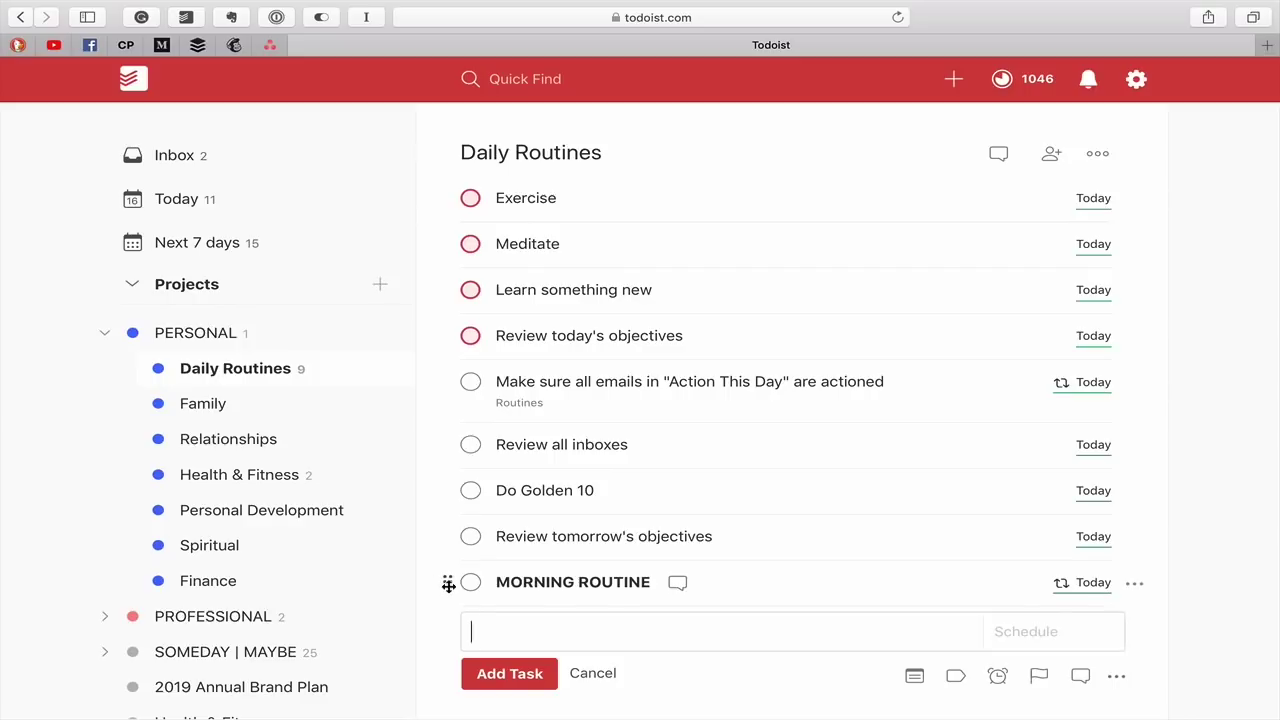
- Move the MORNING ROUTINE task to the top of Daily Routines and give it the highest (red) priority
left_click_drag(448, 585, 446, 192)
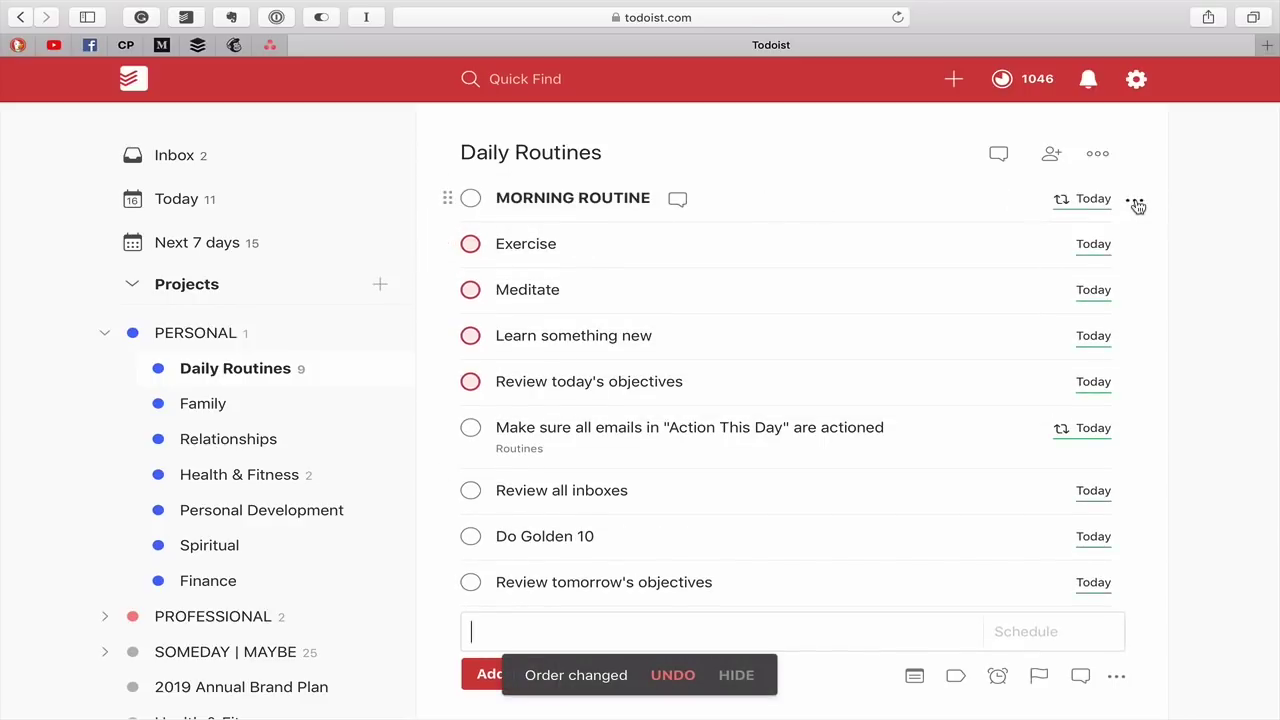
left_click(1137, 203)
left_click(1007, 427)
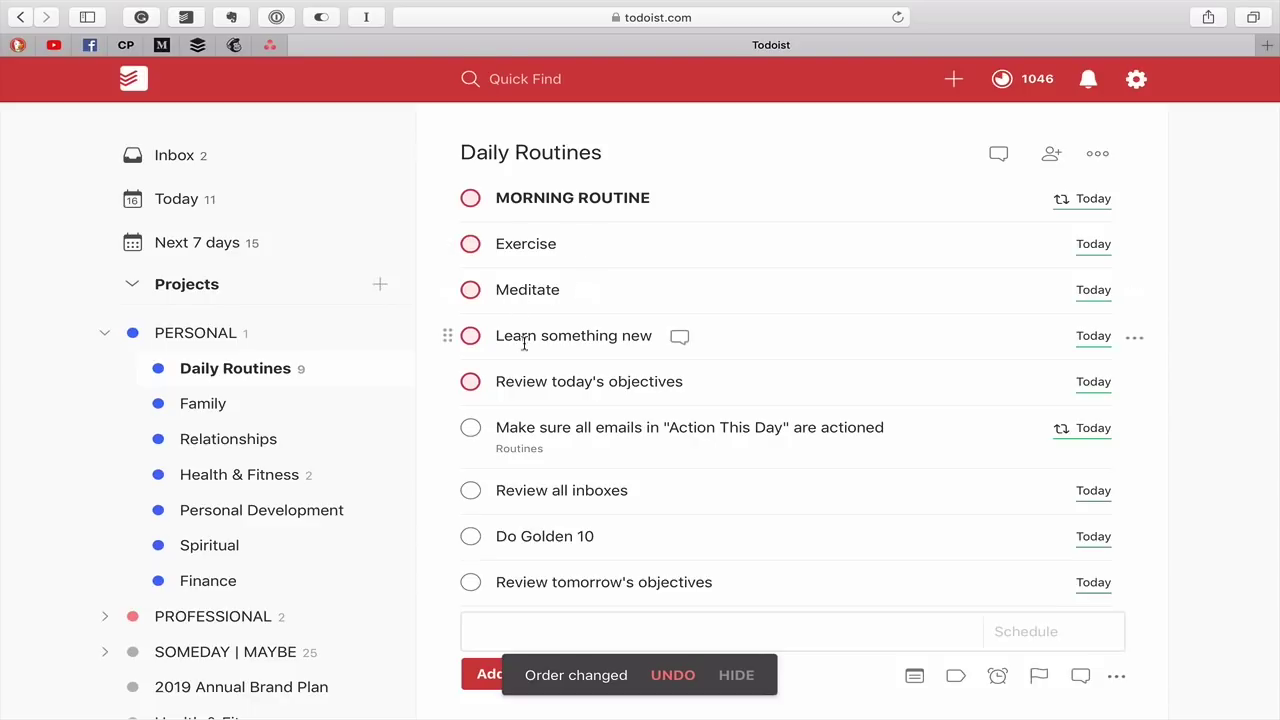
- Remove the due date from Exercise and indent it as a sub-task of MORNING ROUTINE
left_click(531, 245)
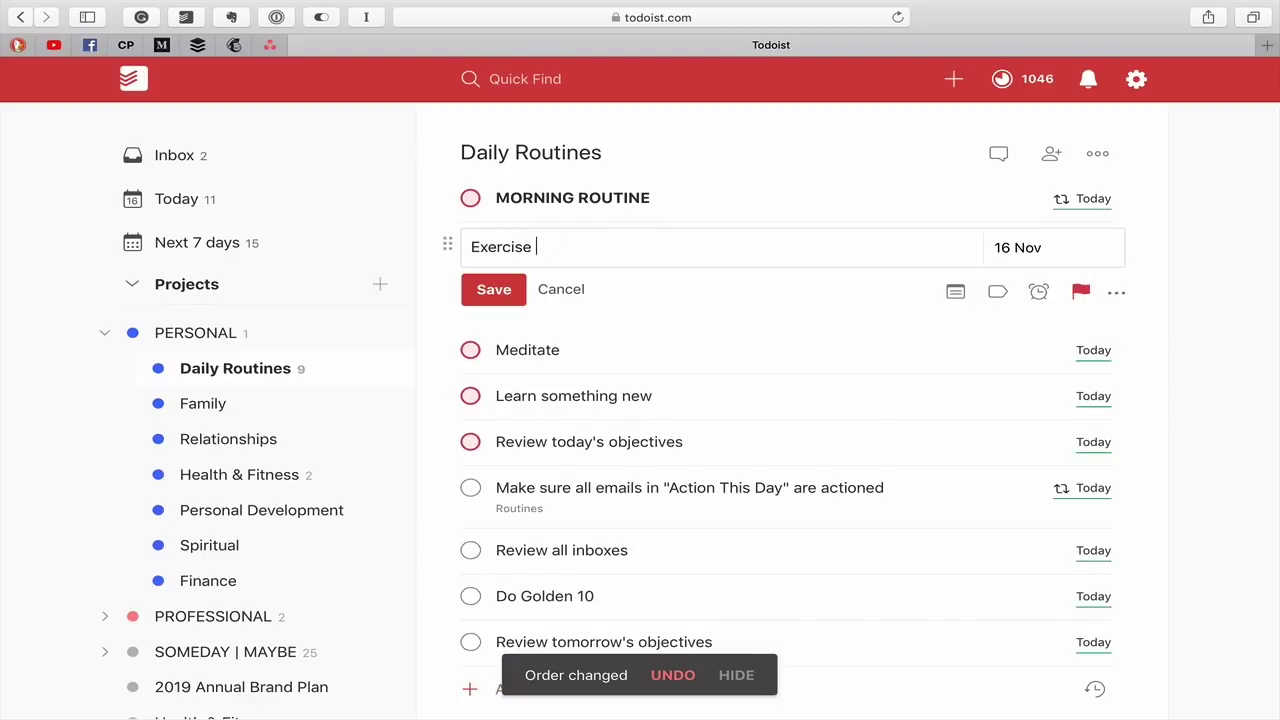
left_click(1006, 245)
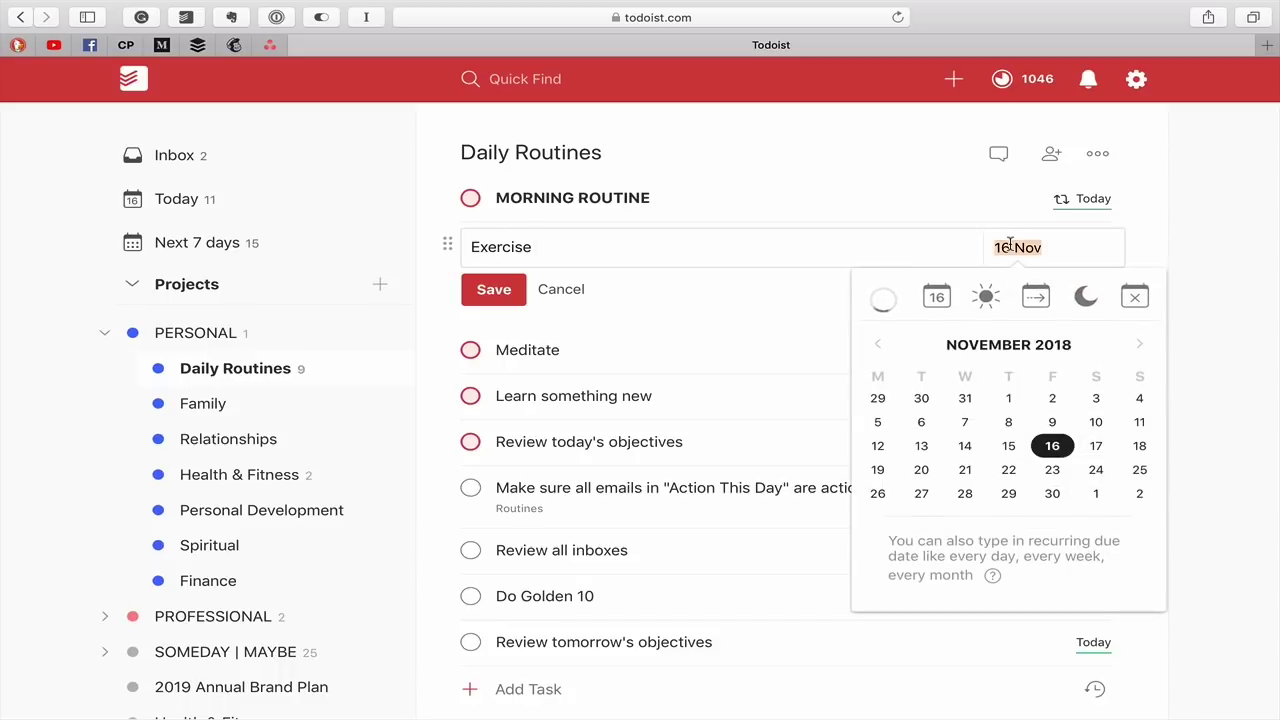
key("BackSpace")
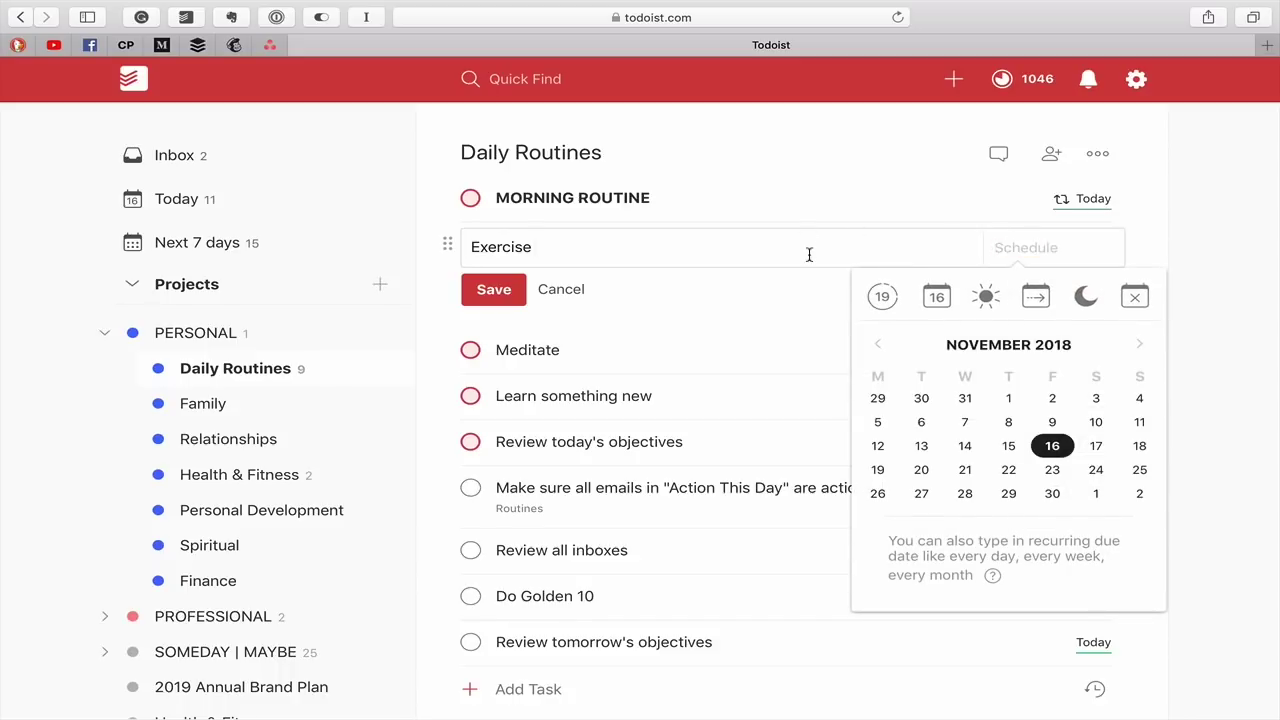
key("super+bracketright")
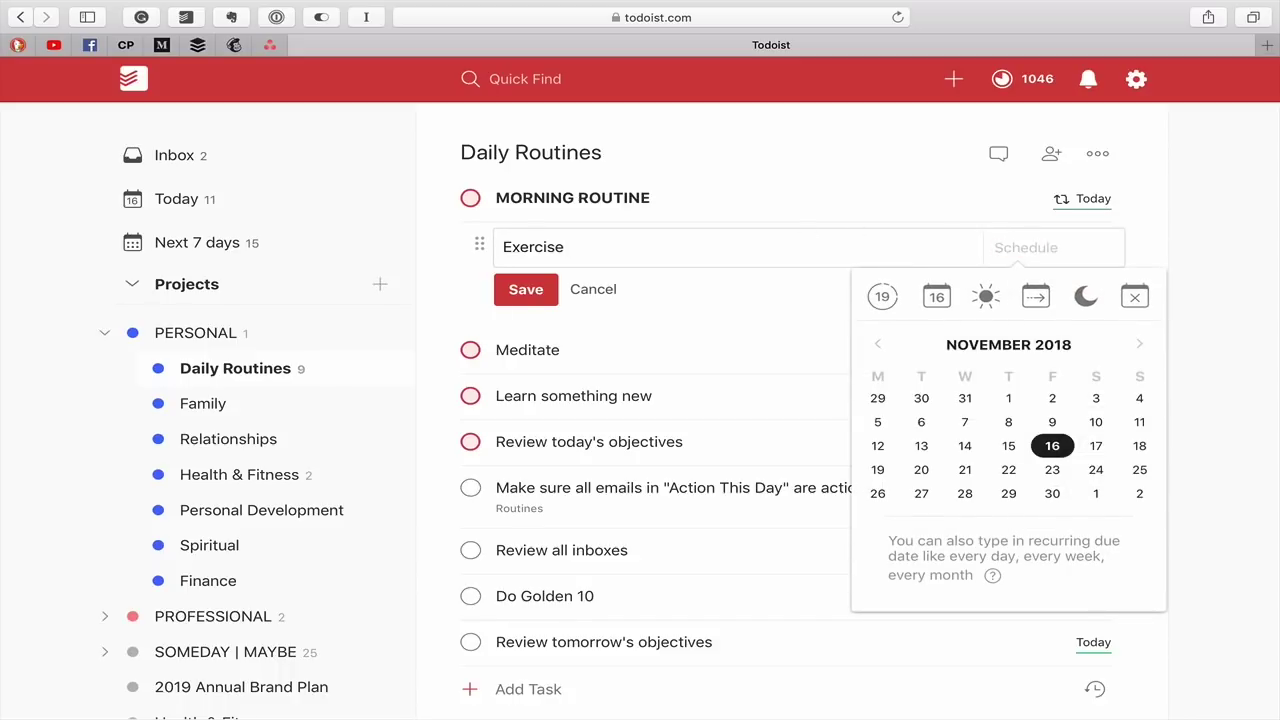
left_click(526, 289)
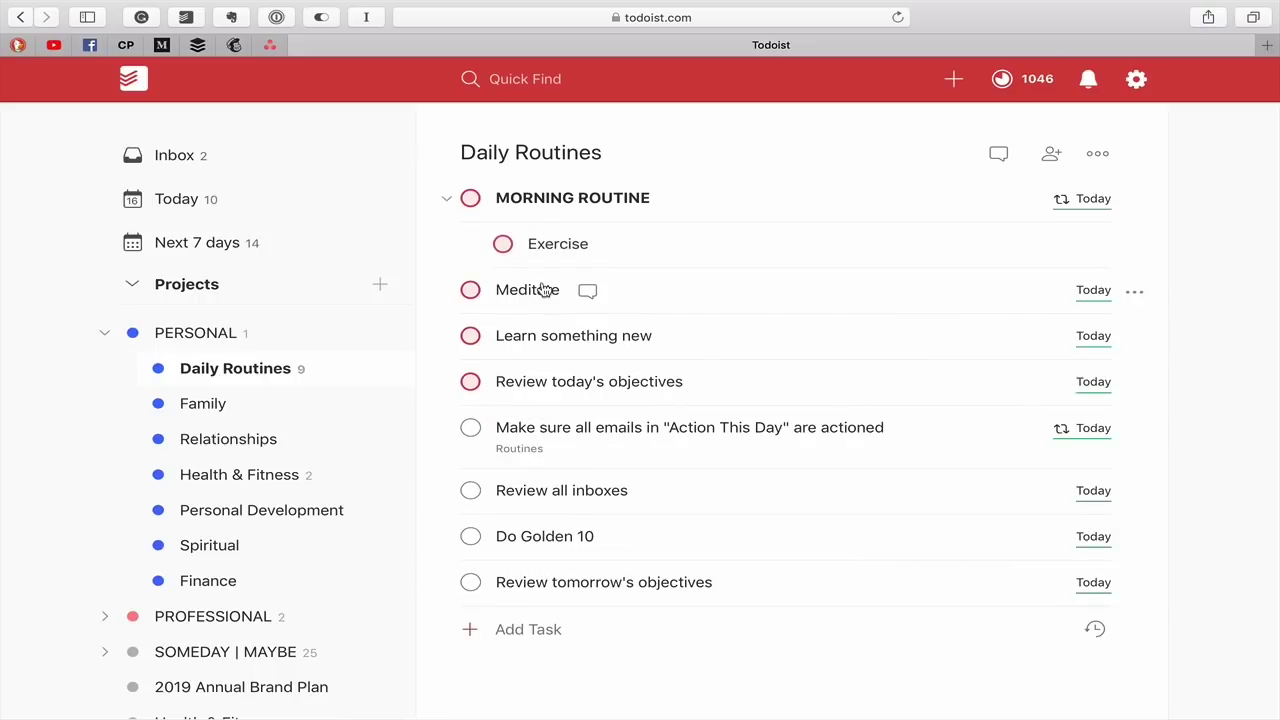
- Clear the Meditate task's due date and make it a sub-task of MORNING ROUTINE
left_click(520, 292)
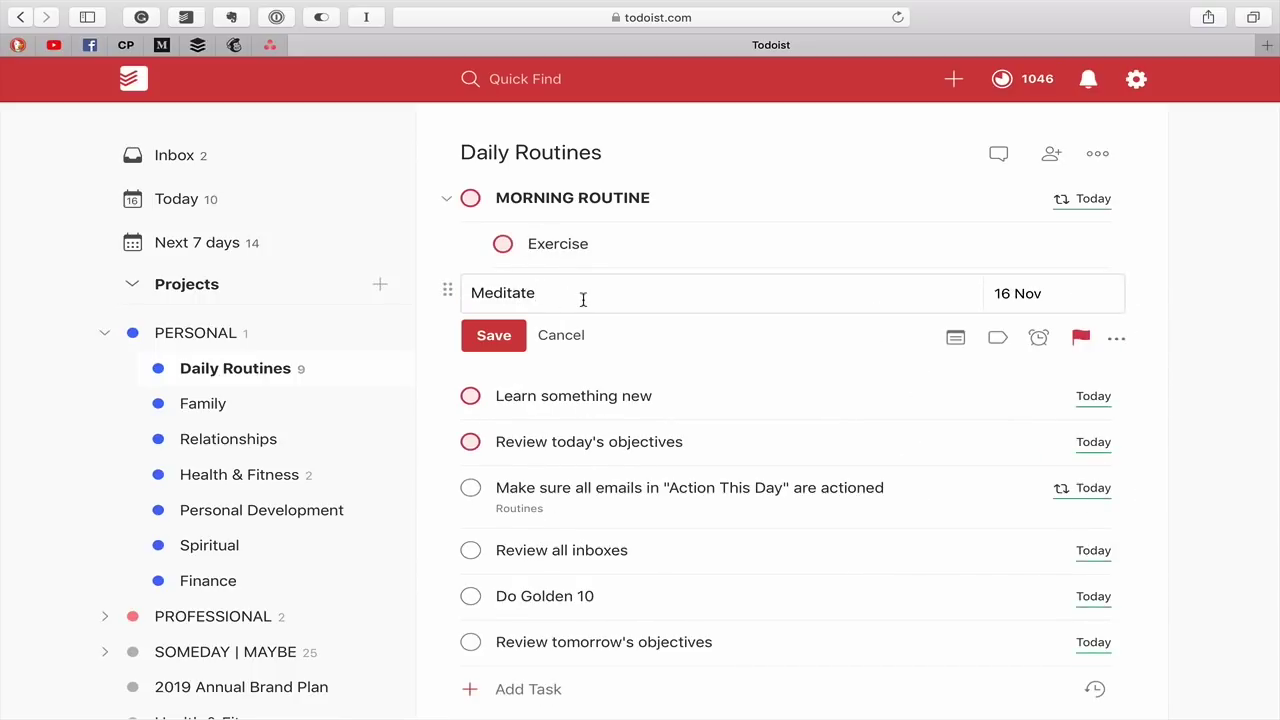
left_click(997, 292)
key("BackSpace")
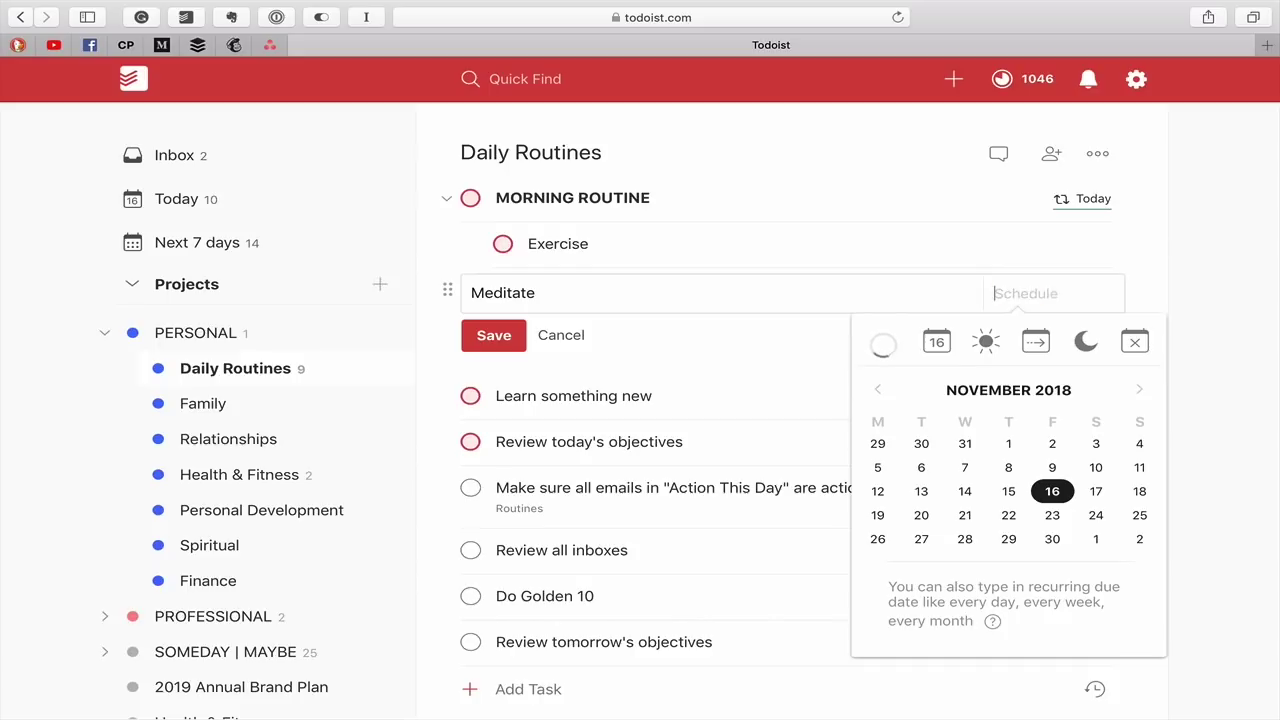
left_click(705, 305)
key("super+bracketright")
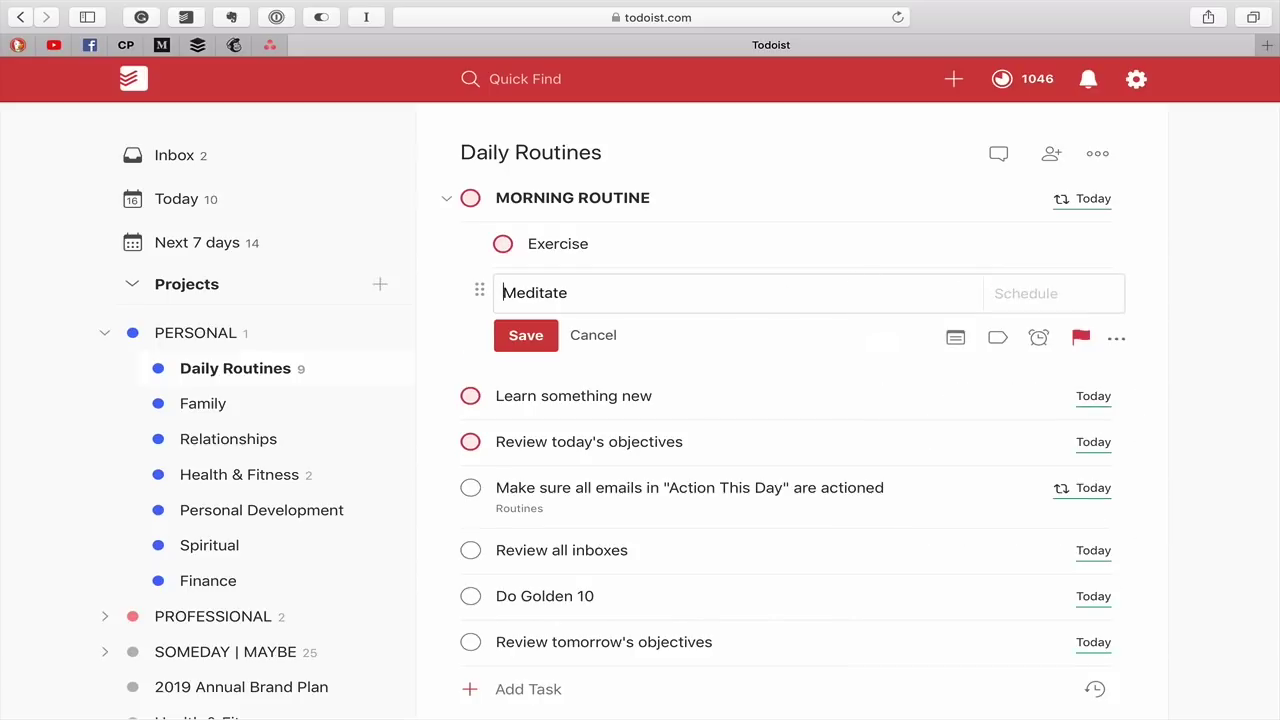
left_click(527, 339)
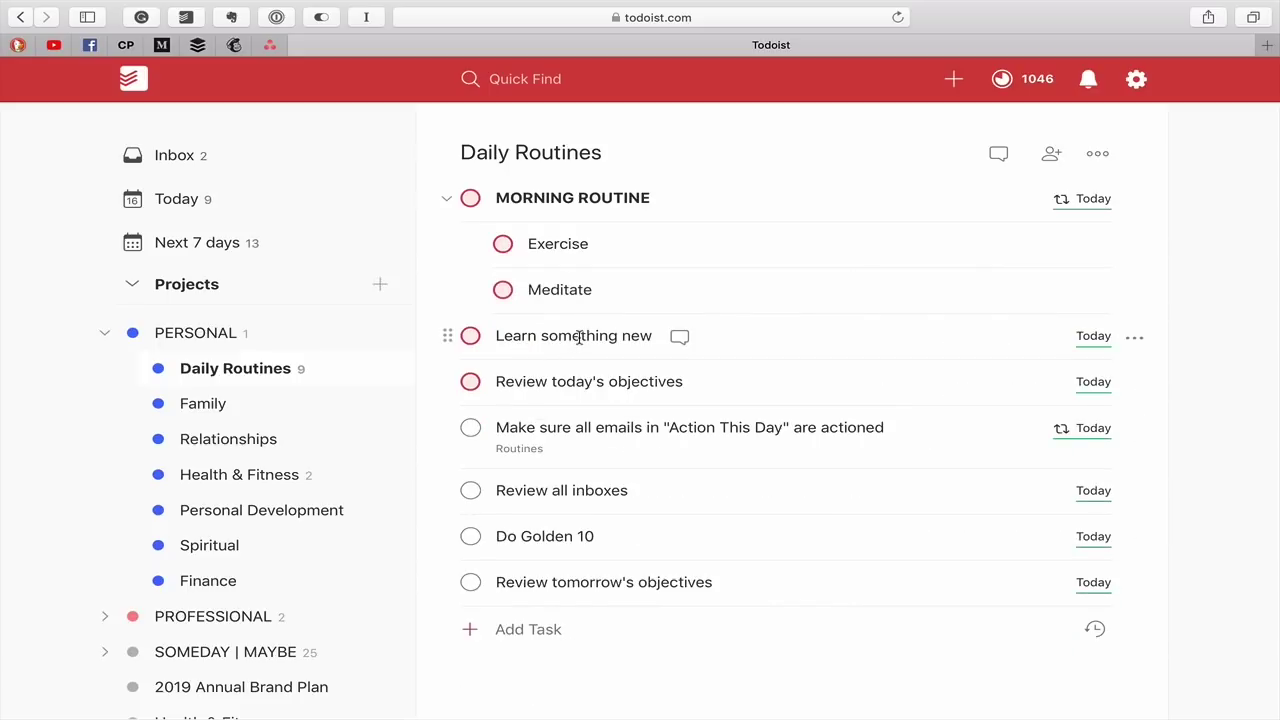
- Nest Learn something new under MORNING ROUTINE and remove its due date
left_click(579, 338)
key("super+bracketright")
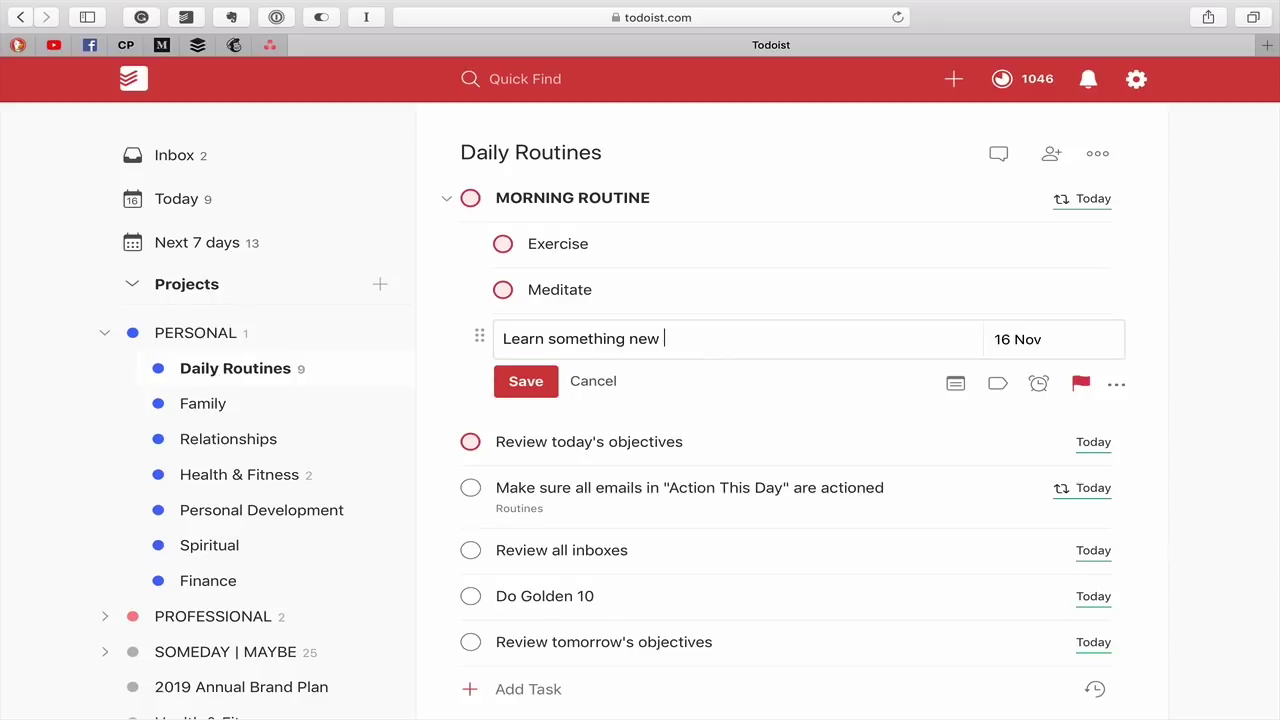
left_click(1006, 338)
key("BackSpace")
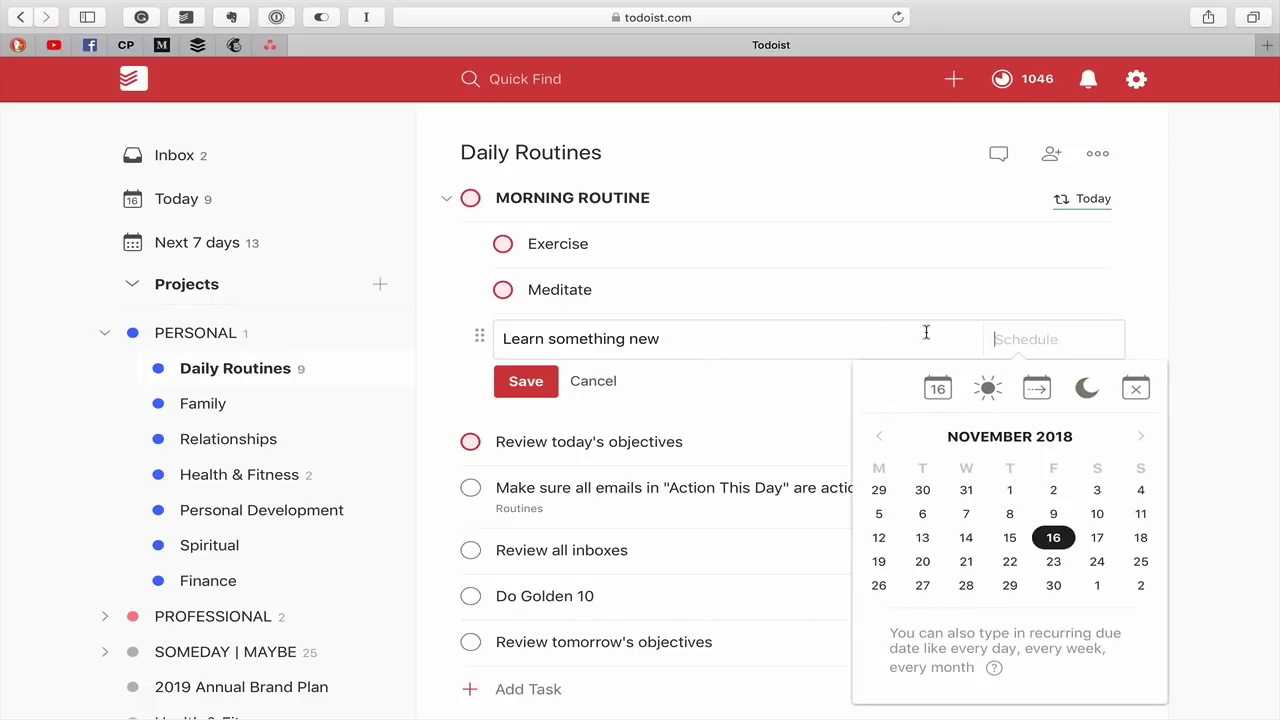
left_click(547, 403)
- Remove the due date from Review today's objectives and indent it under MORNING ROUTINE
left_click(583, 382)
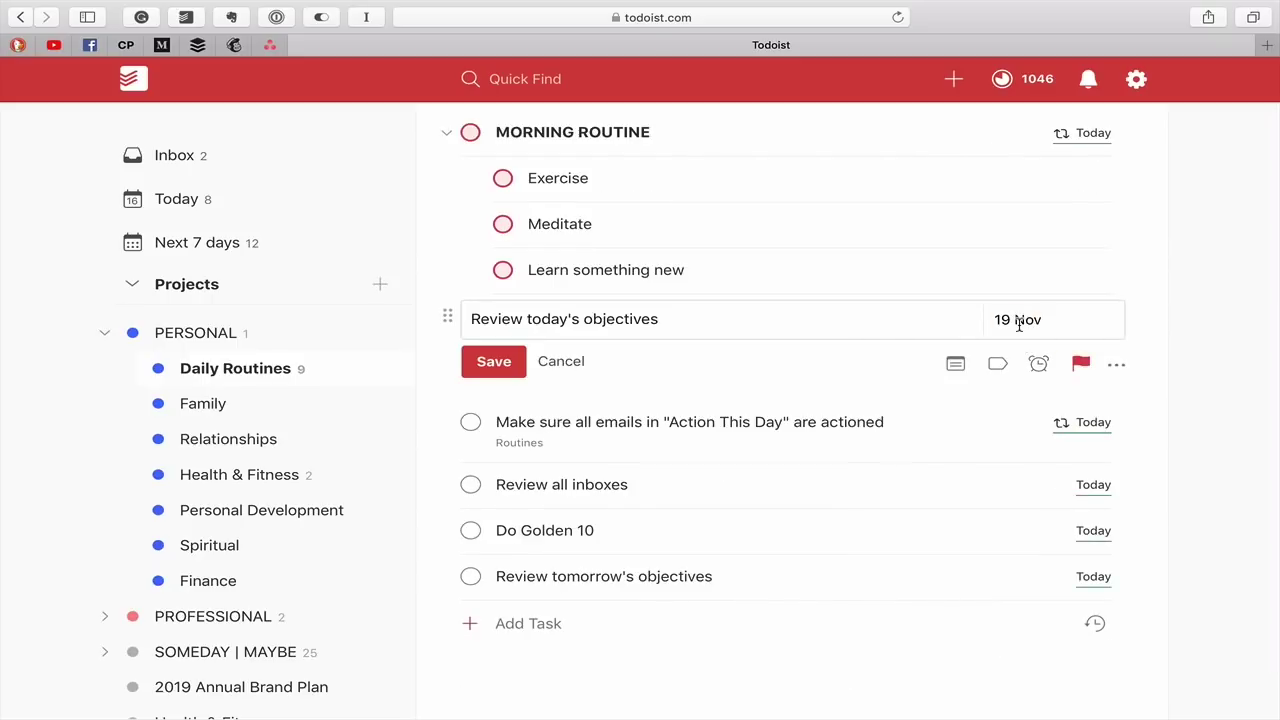
left_click(1018, 322)
key("BackSpace")
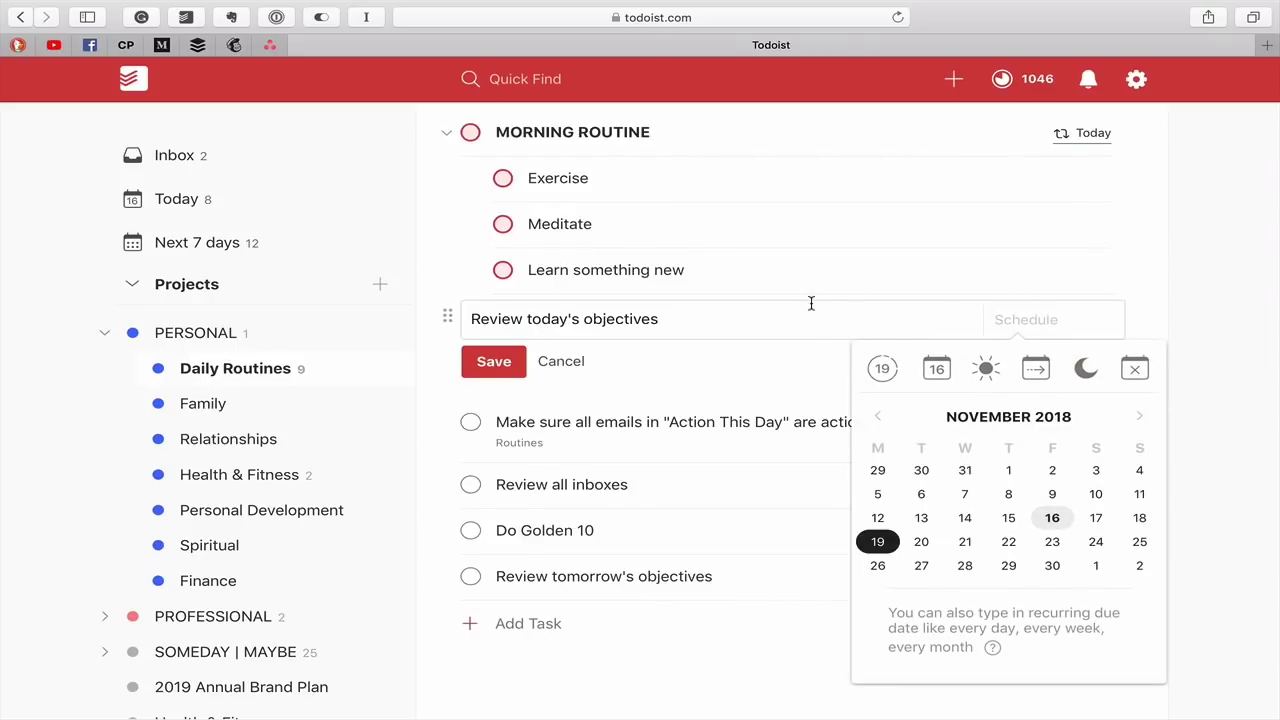
key("super+bracketright")
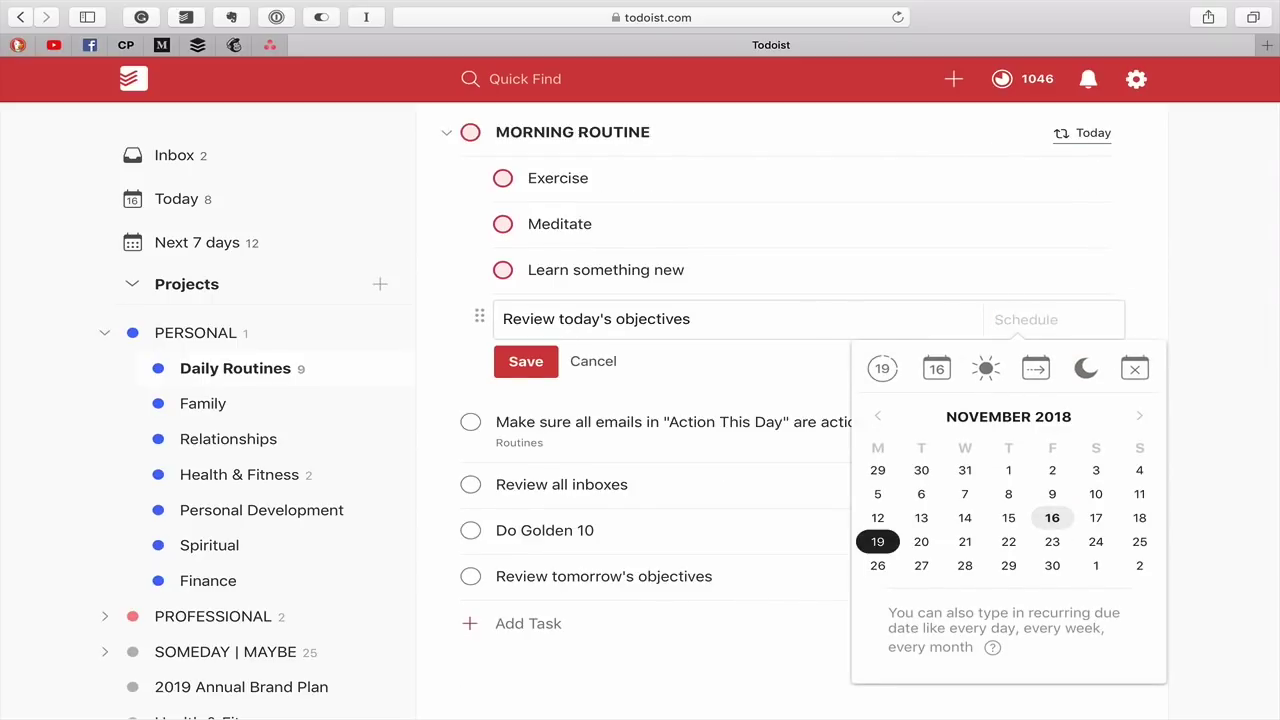
left_click(510, 360)
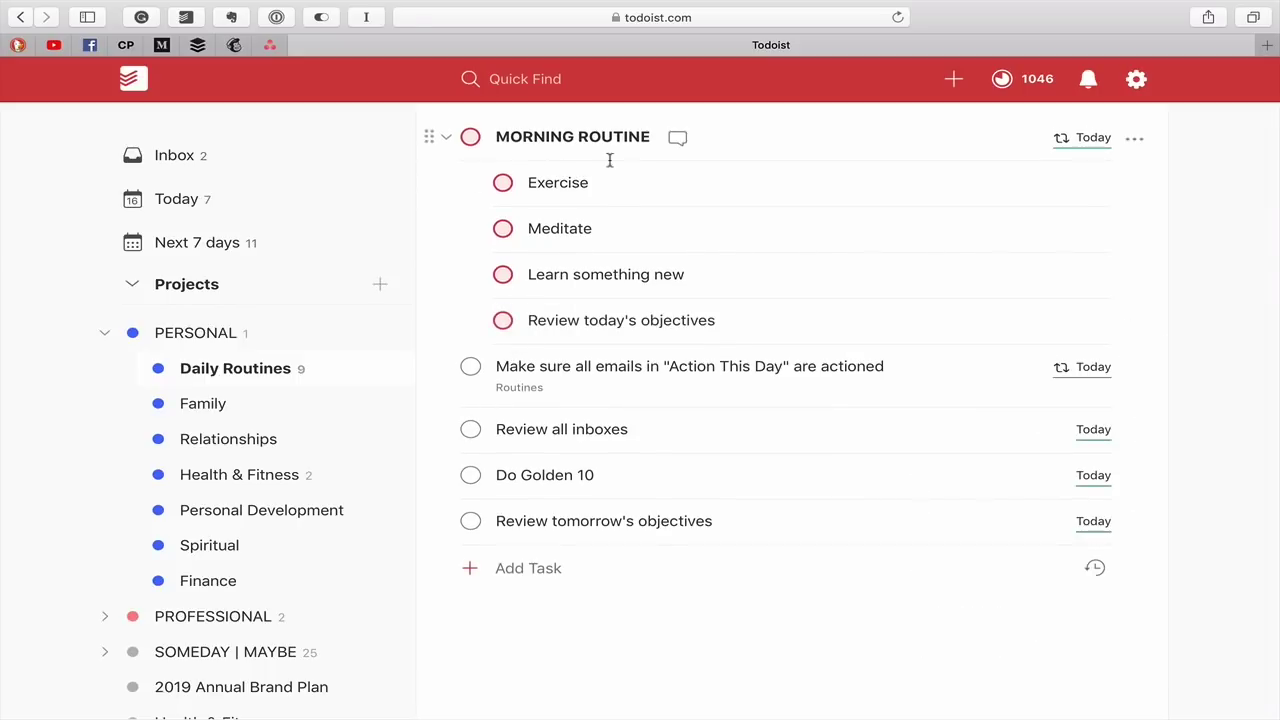
- Collapse MORNING ROUTINE in Daily Routines and expand its sub-tasks in the Today view
scroll(606, 180, "up", 2)
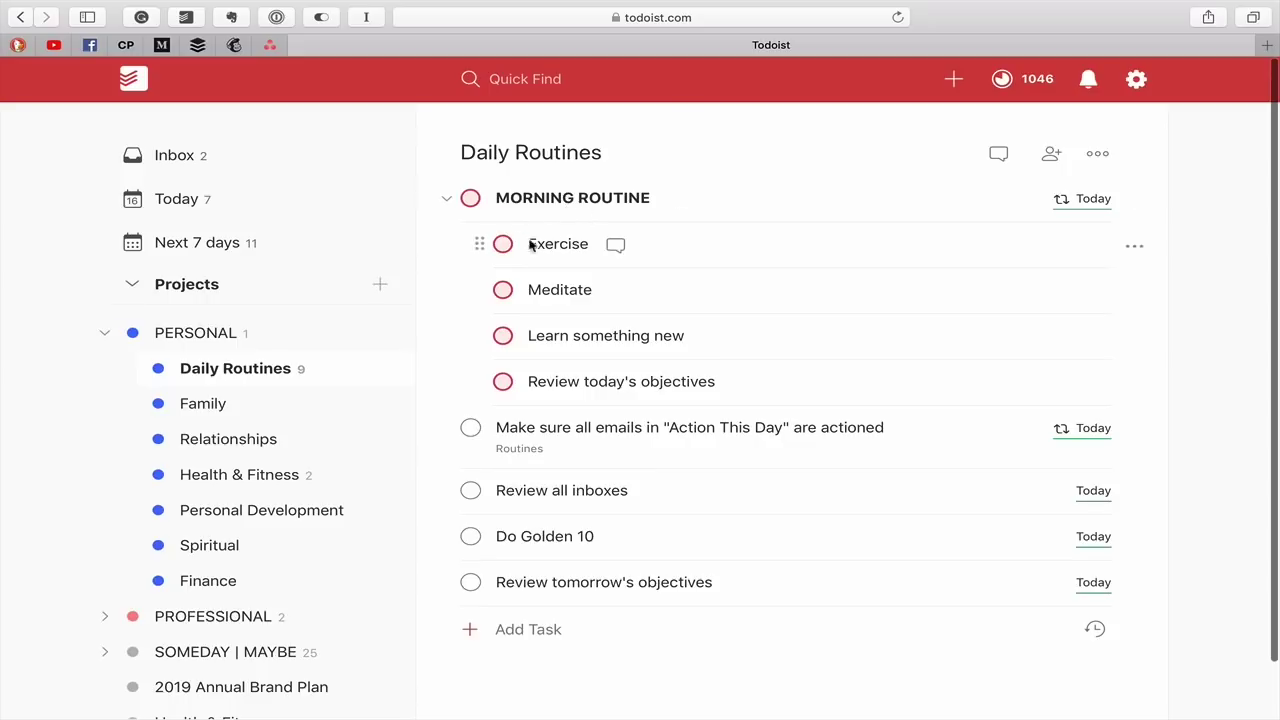
mouse_move(1062, 196)
left_click(446, 198)
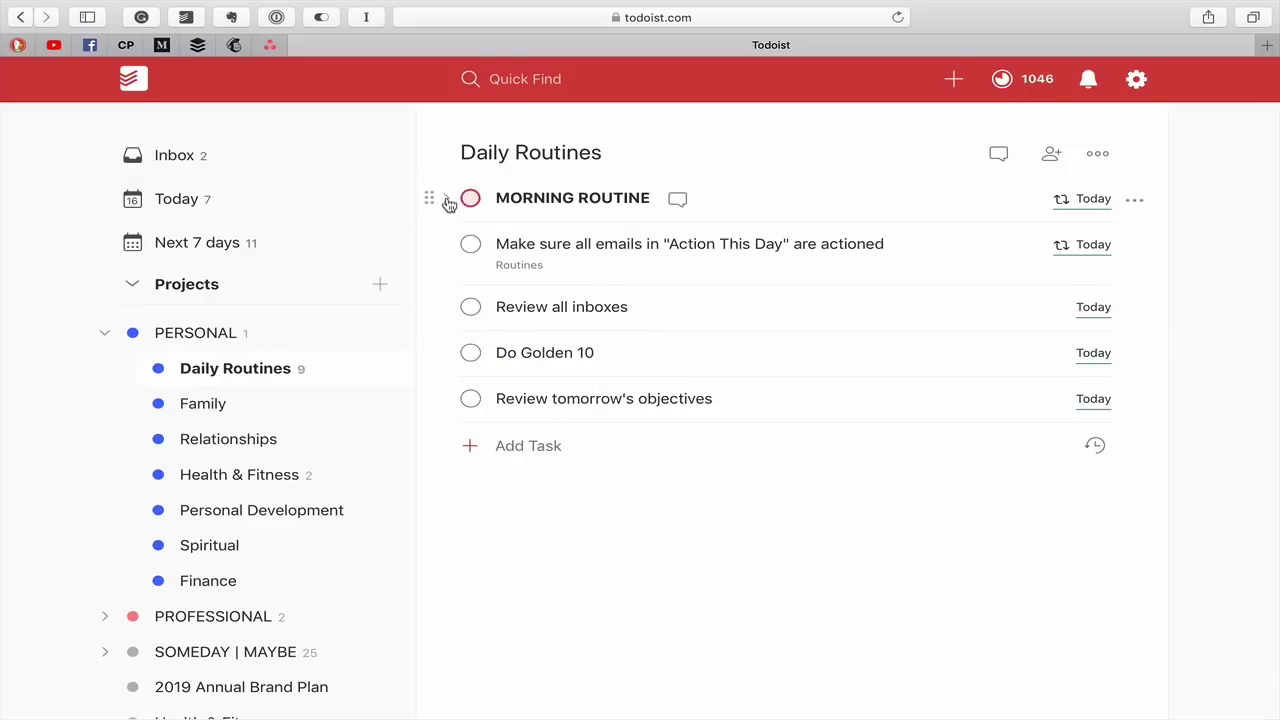
left_click(184, 201)
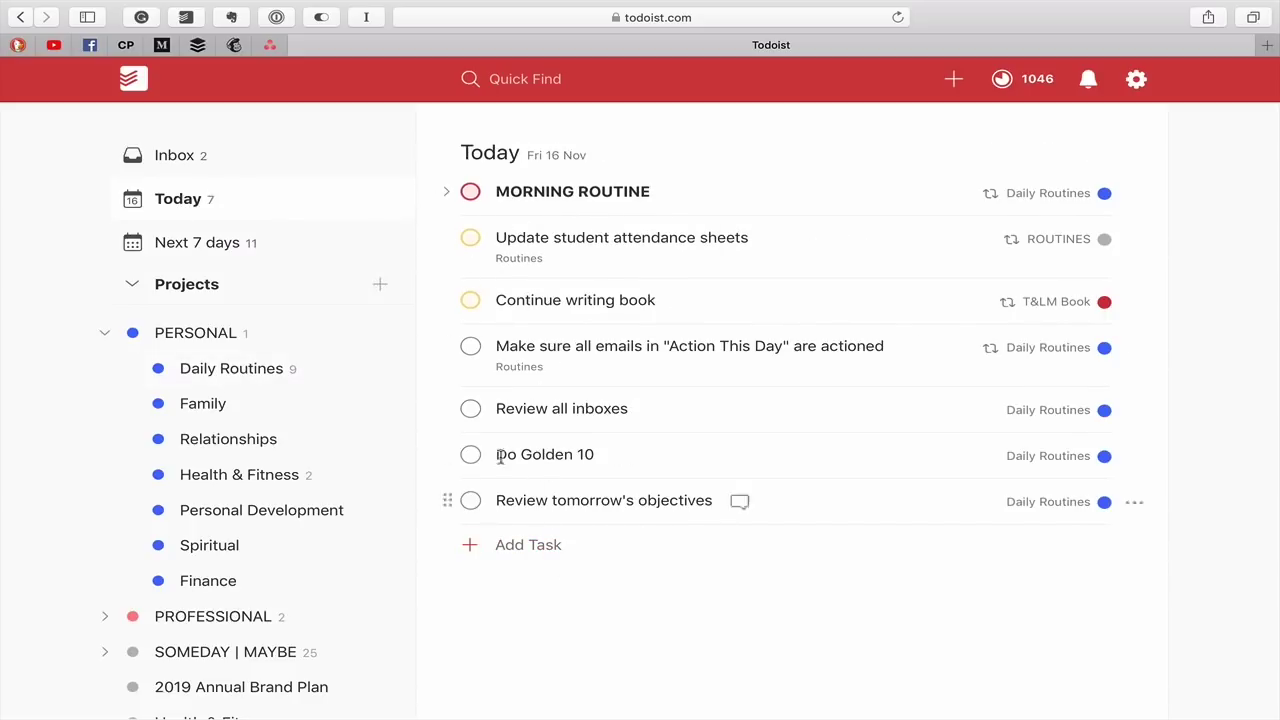
left_click(446, 193)
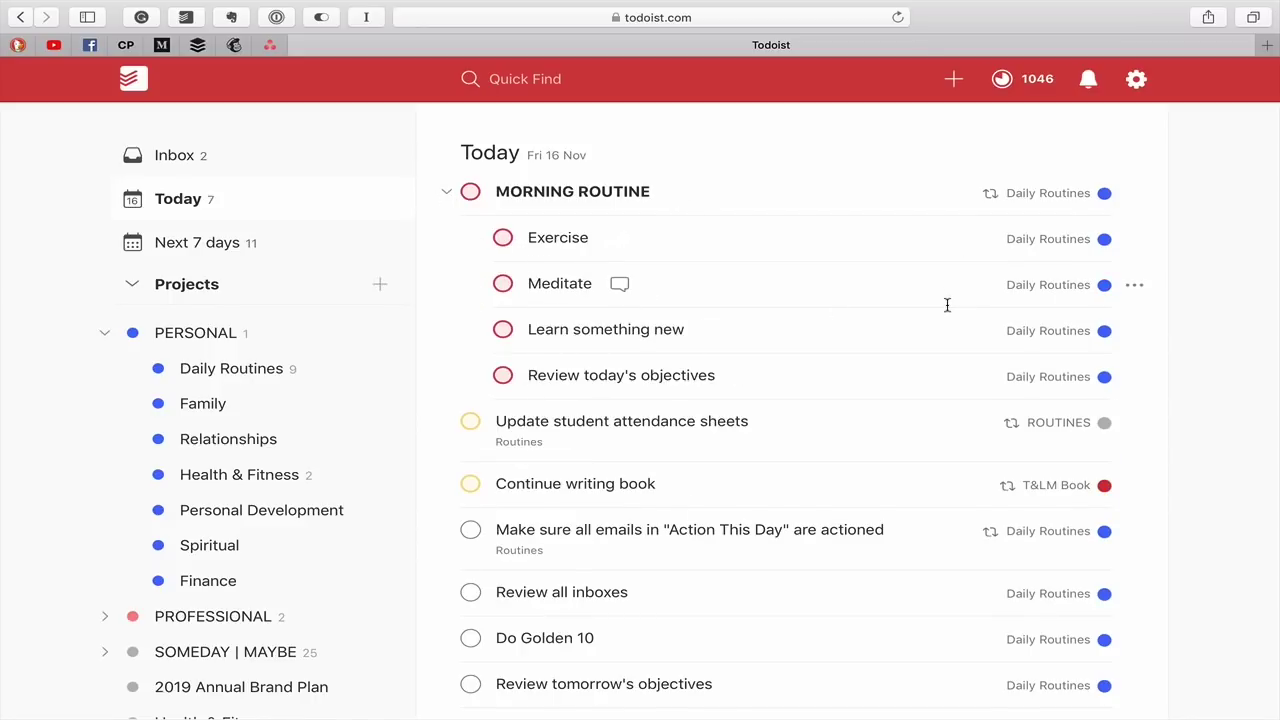
- Mark all four sub-tasks of MORNING ROUTINE as completed in the Today view
left_click(503, 238)
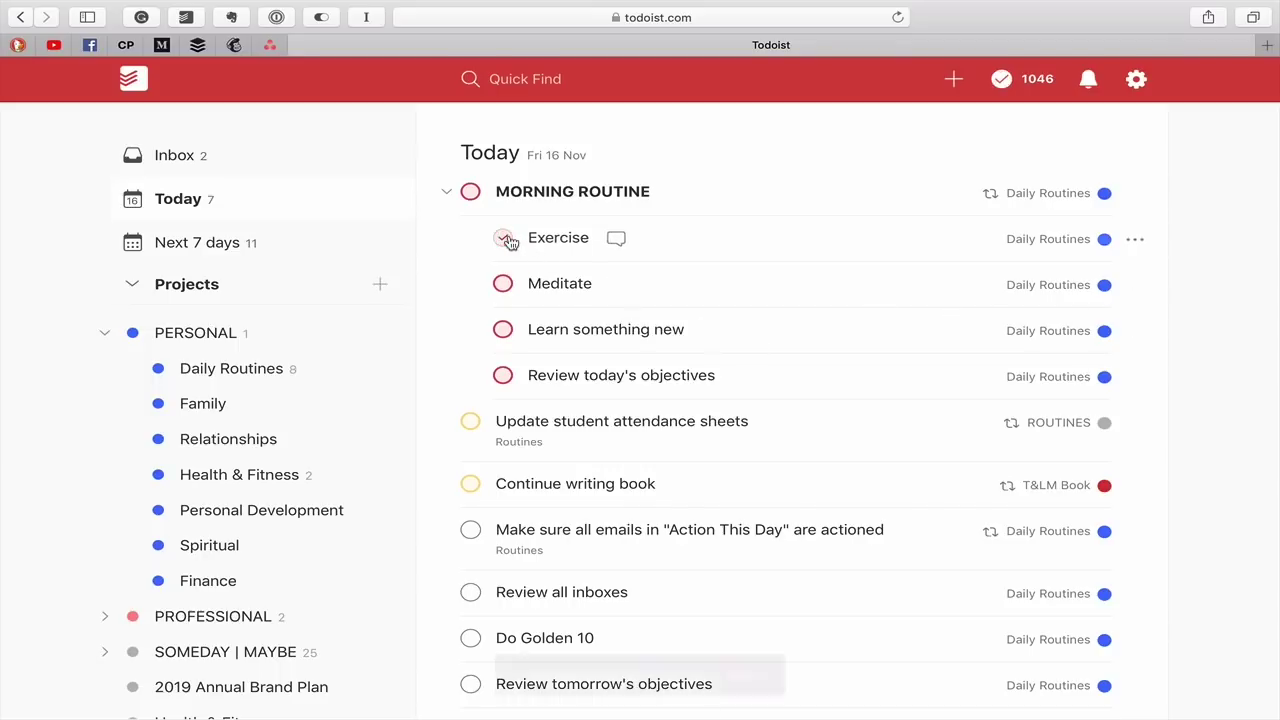
left_click(503, 284)
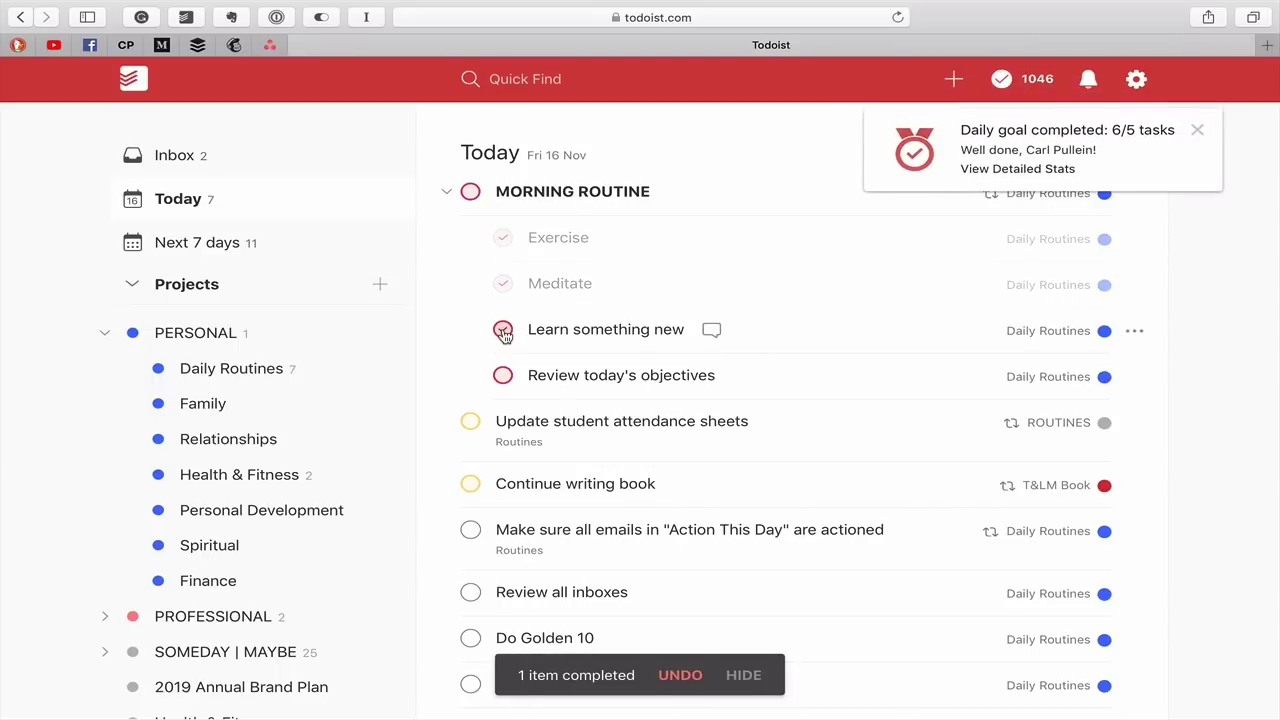
left_click(503, 330)
left_click(503, 376)
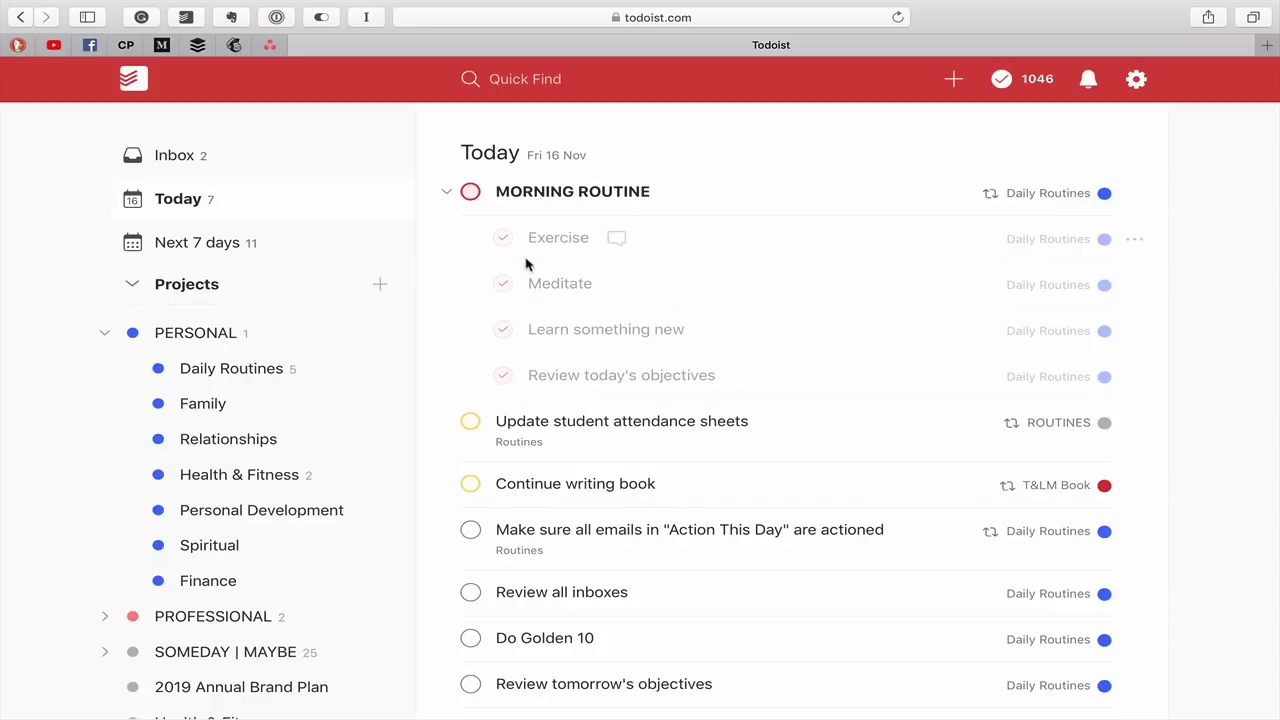
- Reopen the four completed sub-tasks of MORNING ROUTINE
left_click(502, 238)
left_click(503, 287)
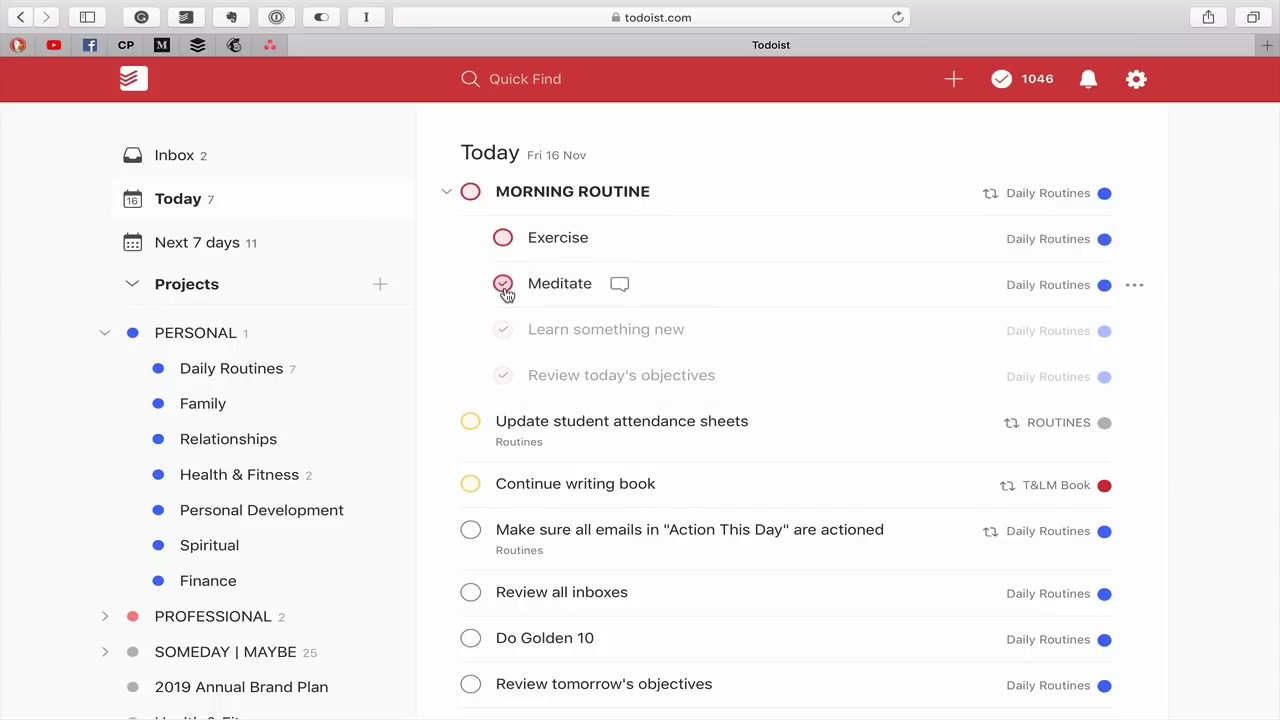
left_click(506, 334)
left_click(504, 376)
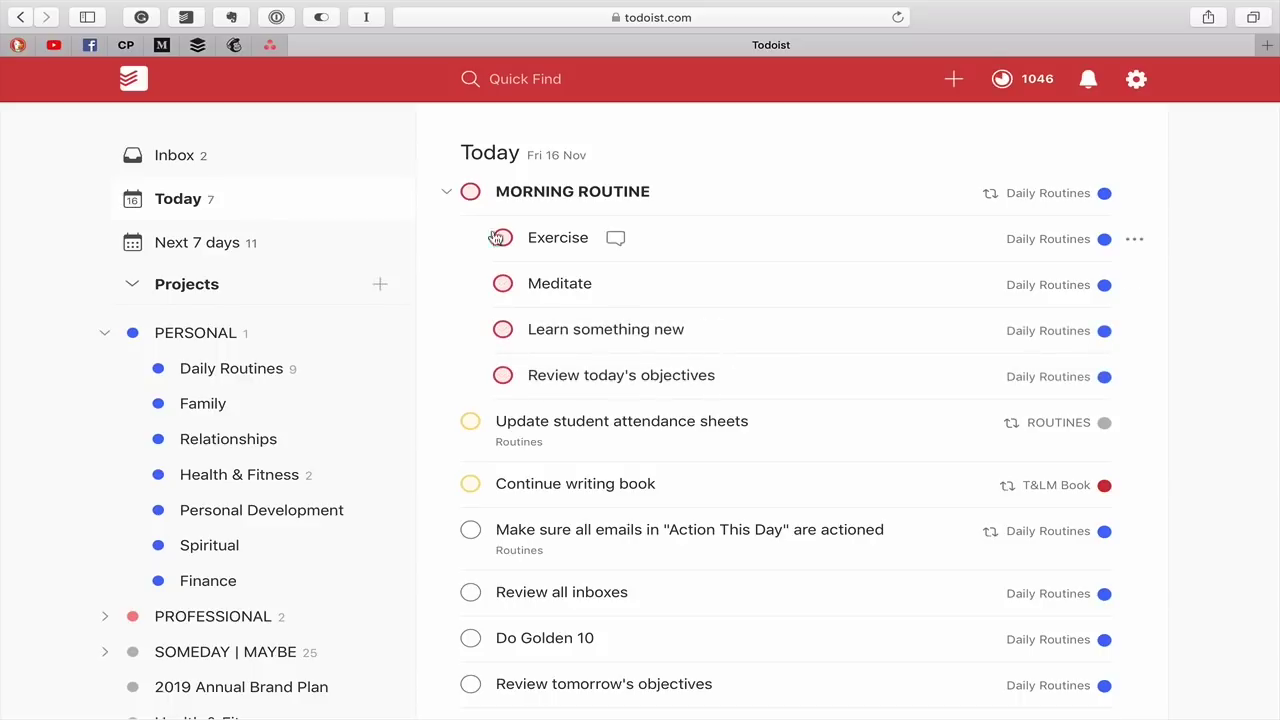
- Complete the sub-tasks Exercise, Meditate, Learn something new and Review today's objectives
left_click(502, 239)
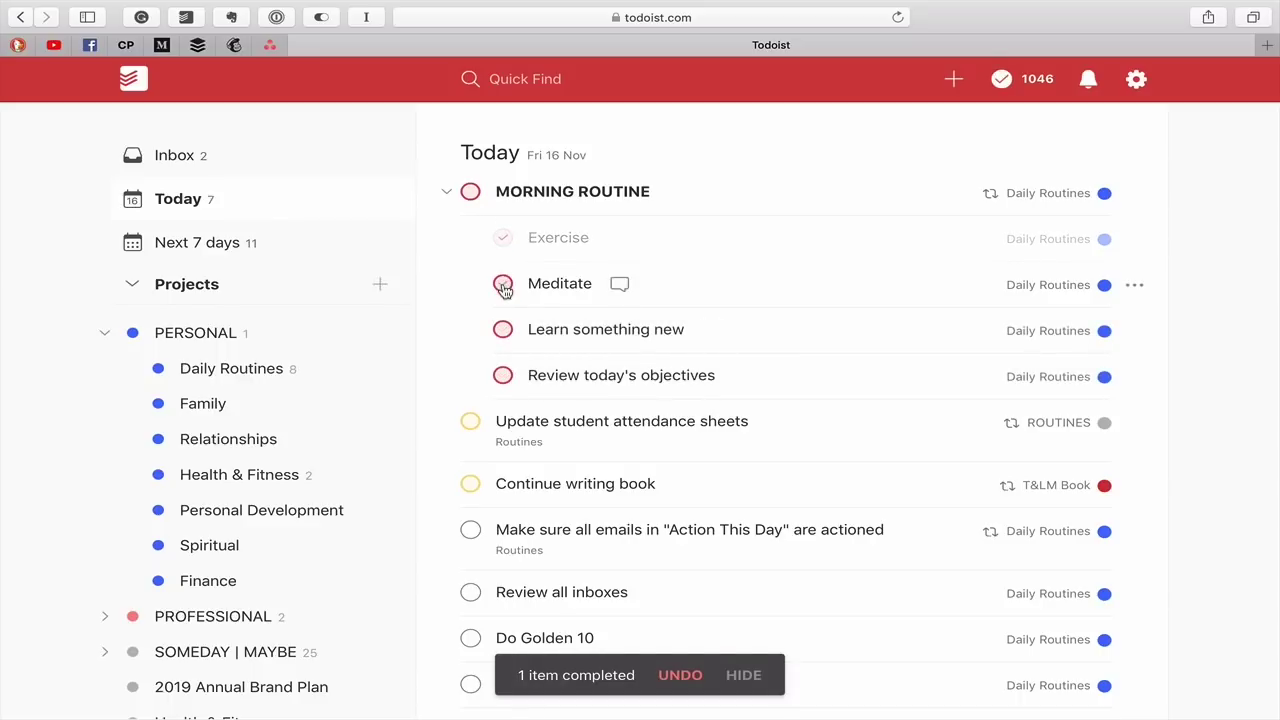
left_click(503, 284)
left_click(504, 331)
left_click(503, 376)
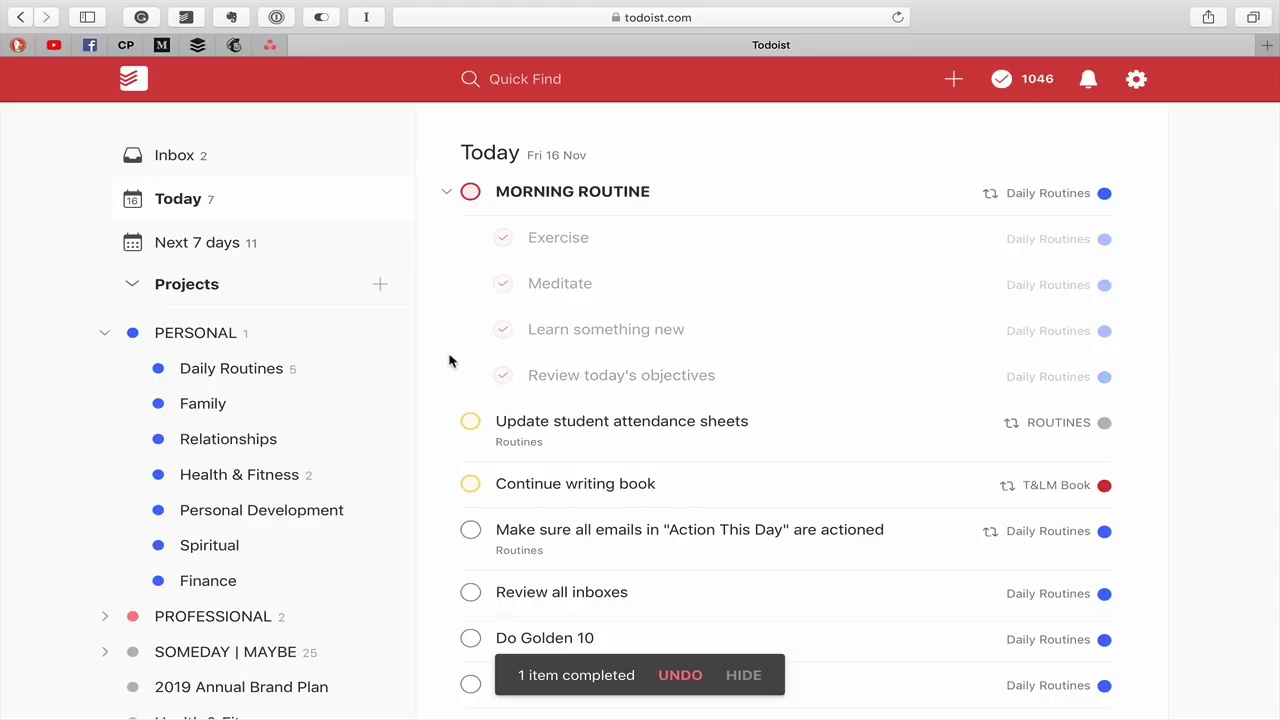
- Reopen the four completed sub-tasks of MORNING ROUTINE in the Today view and collapse the parent task
left_click(502, 238)
left_click(503, 285)
left_click(503, 330)
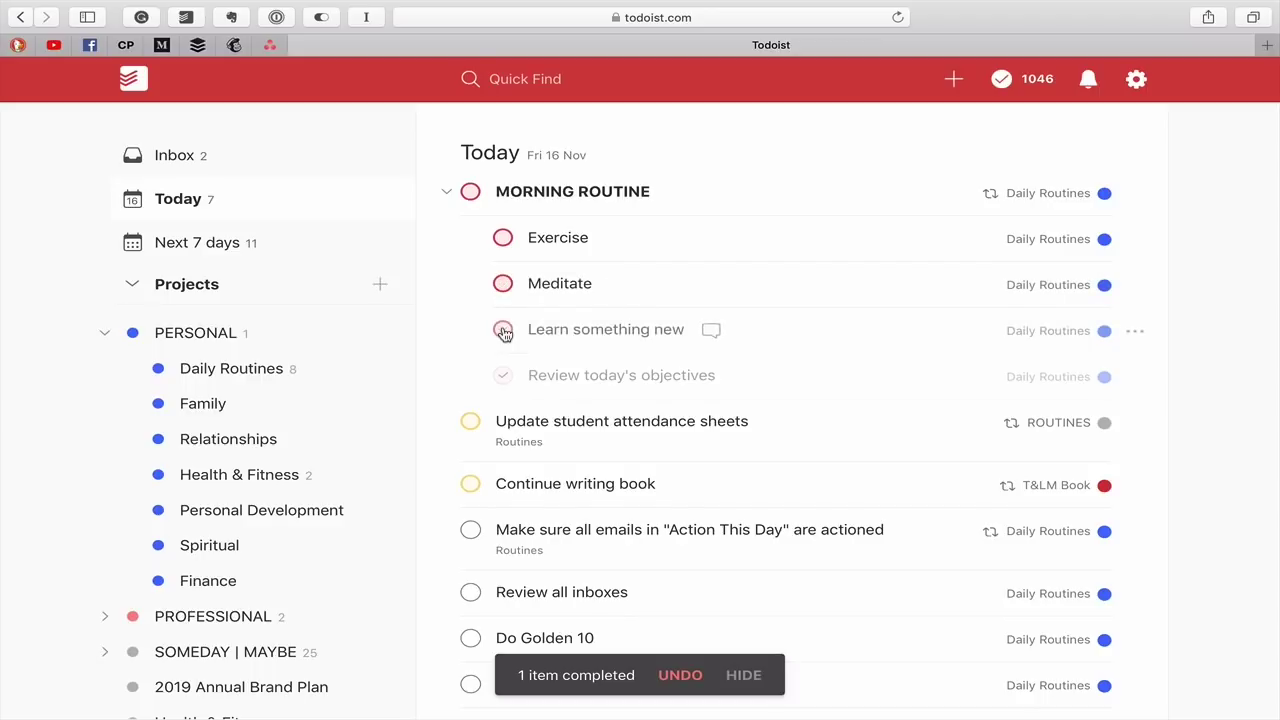
left_click(504, 377)
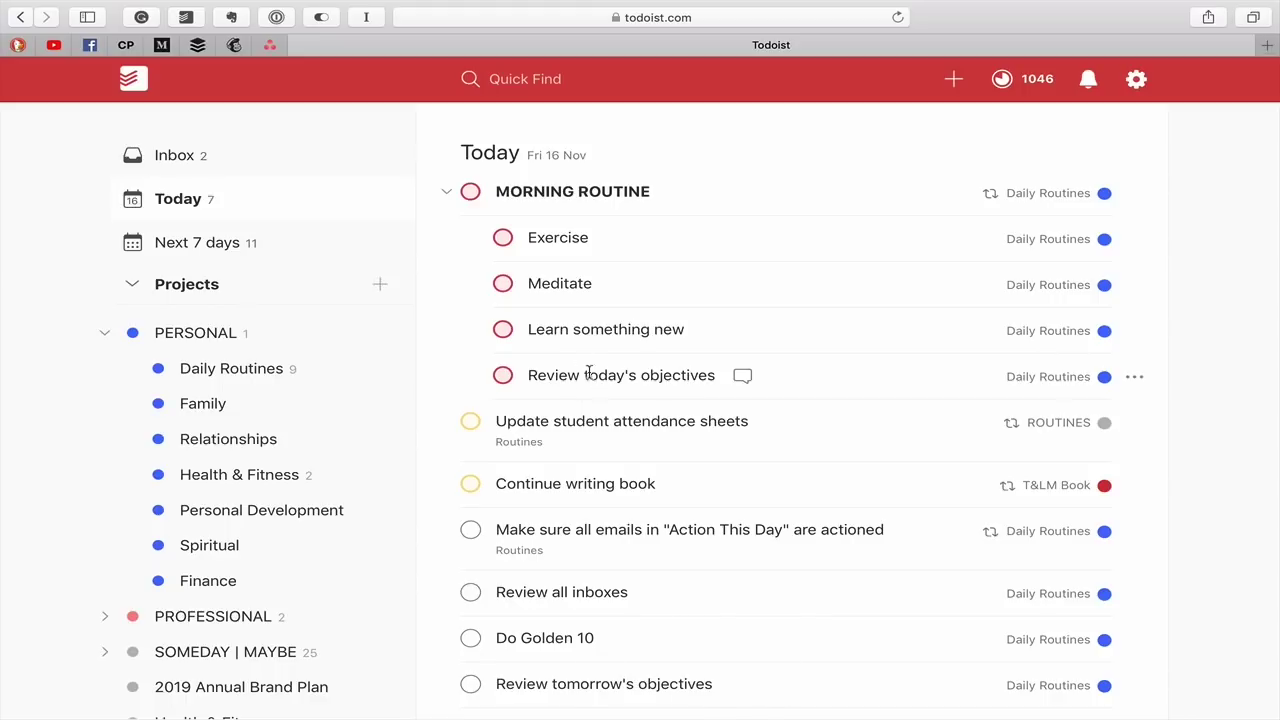
left_click(446, 192)
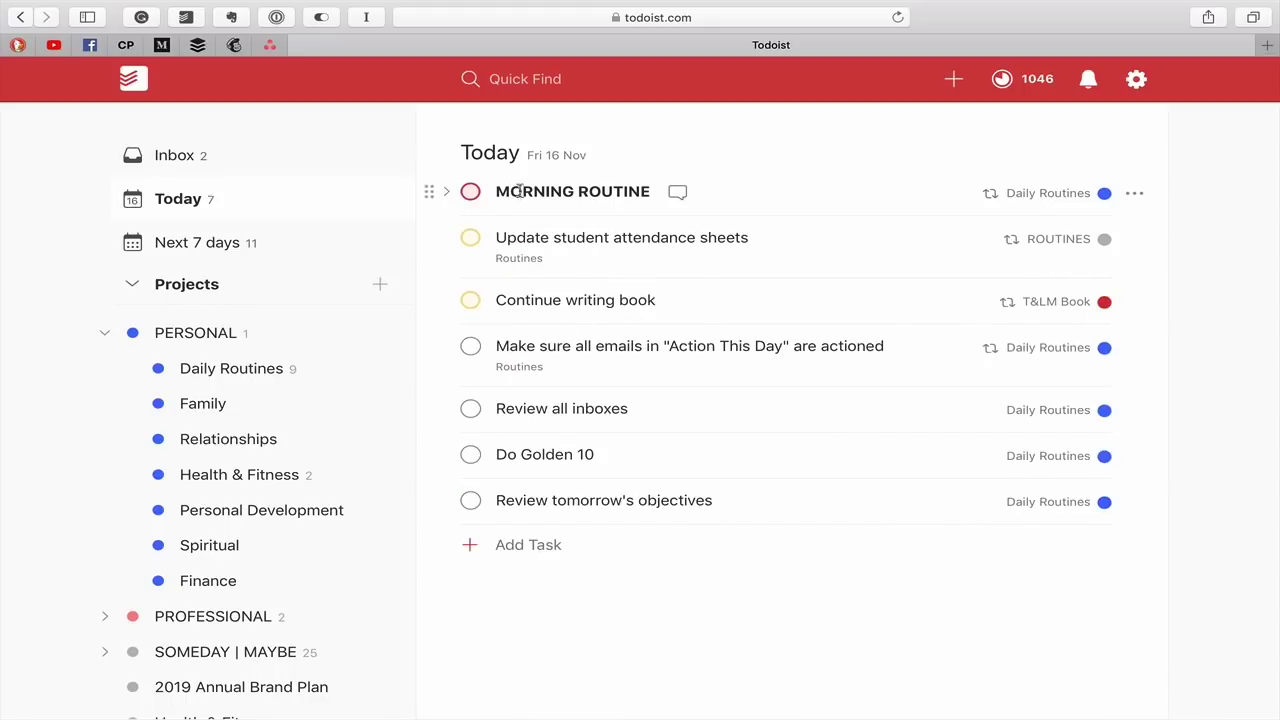
- Replace the schedule of the MORNING ROUTINE task with "ev day at 6am" and save it
left_click(581, 190)
triple_click(1051, 192)
key("BackSpace")
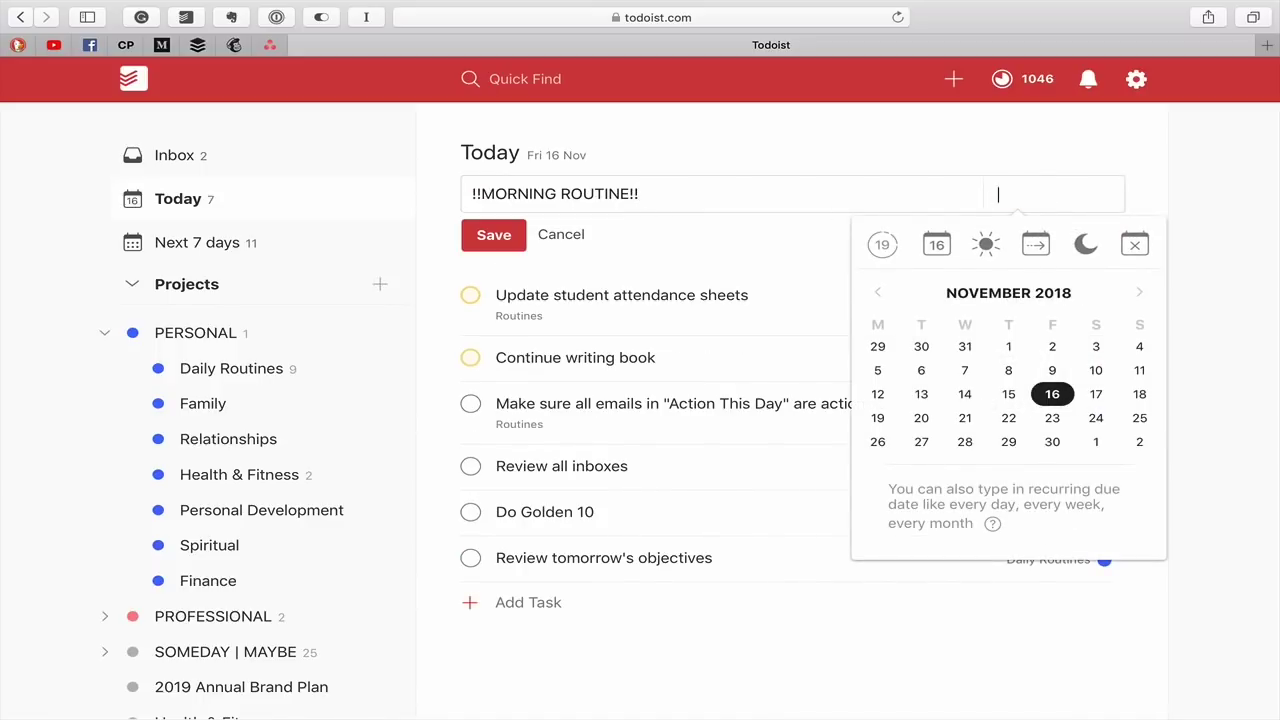
type("ev day at 6am")
key("Return")
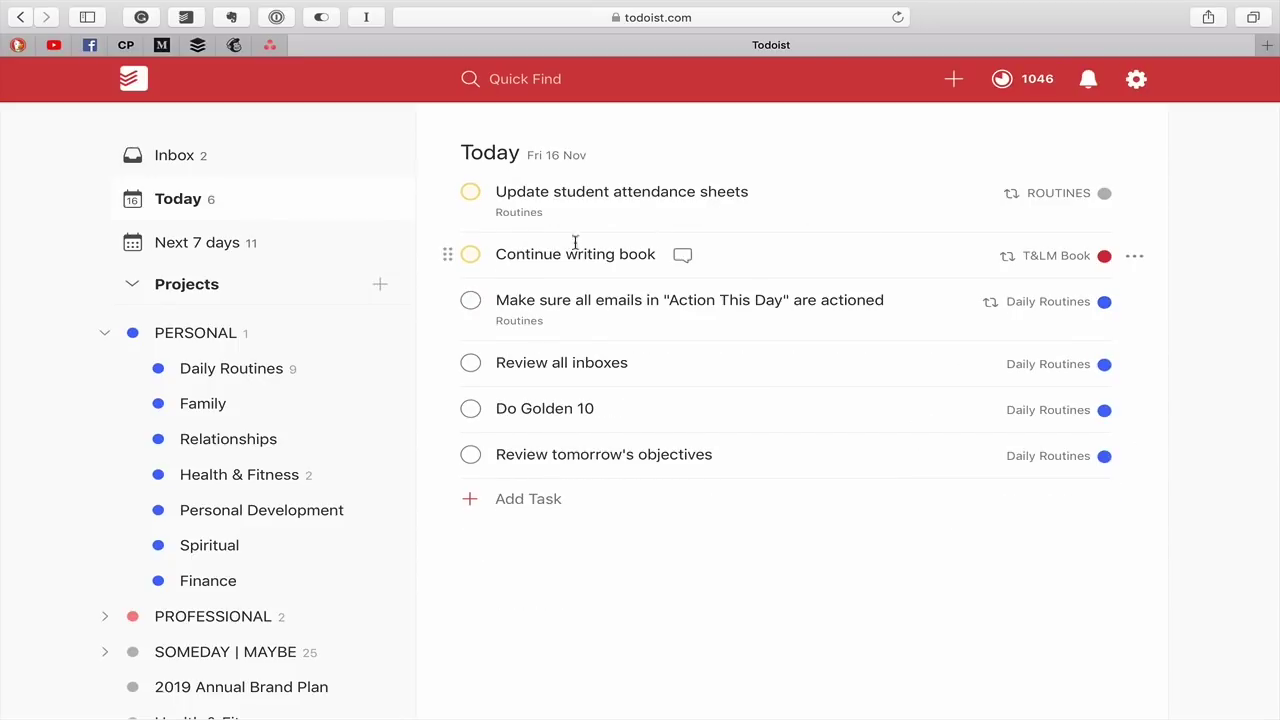
- Open the Daily Routines project and check the schedule of MORNING ROUTINE
left_click(278, 368)
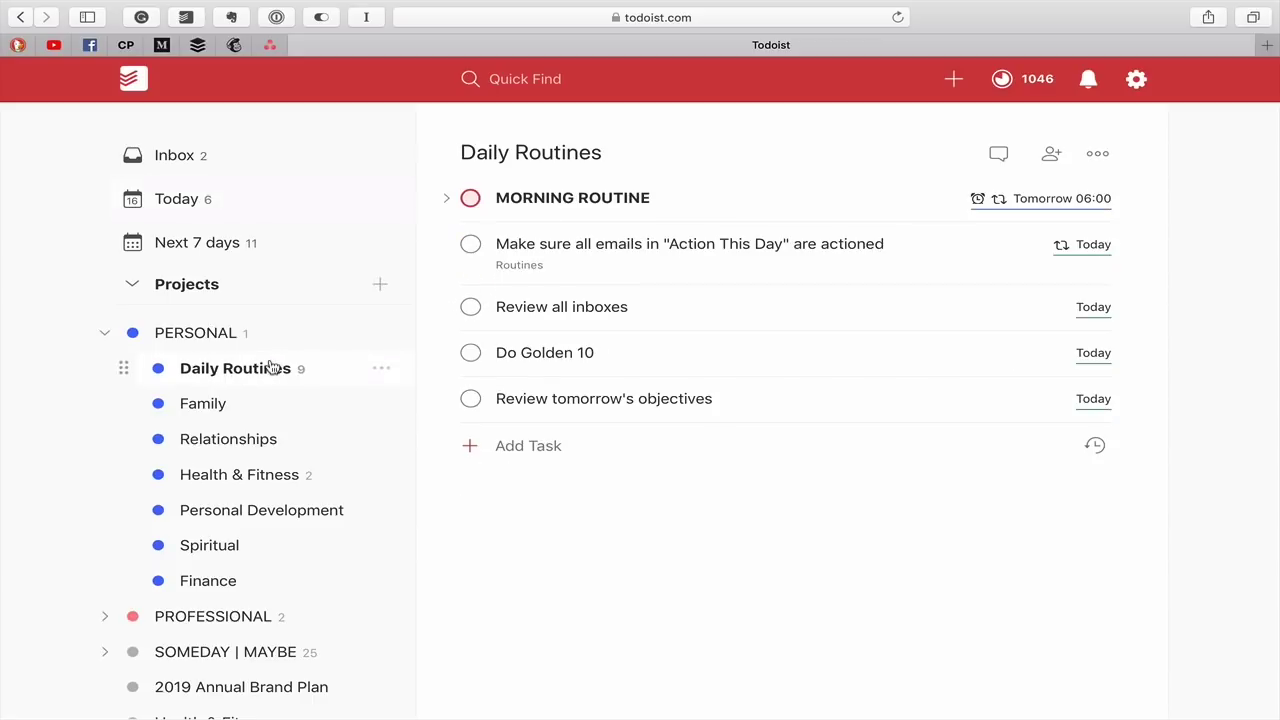
left_click(1072, 198)
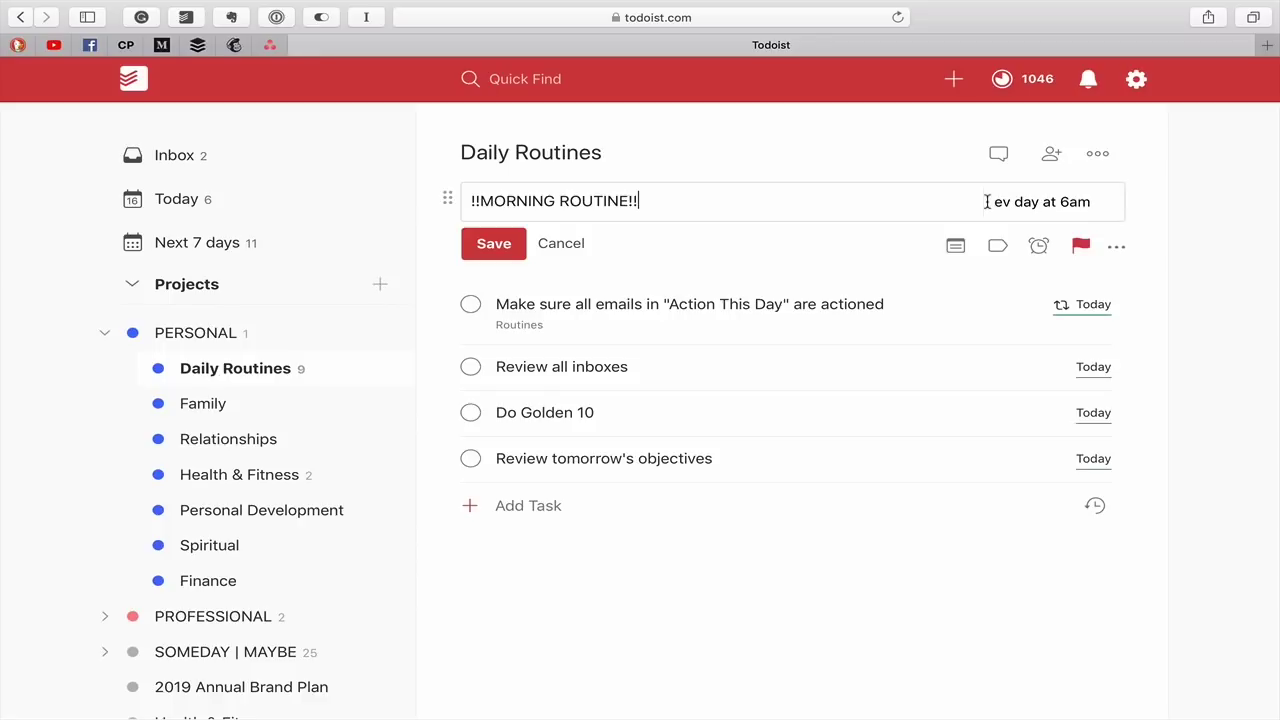
left_click(503, 246)
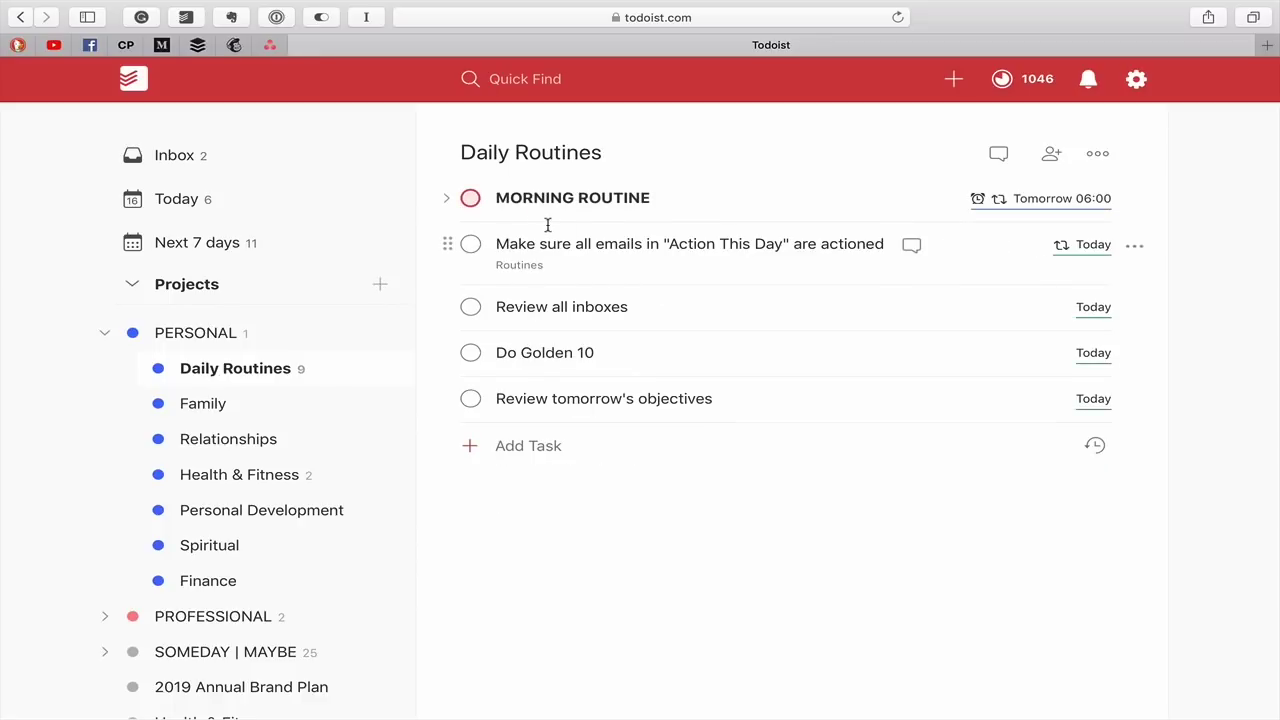
- Complete MORNING ROUTINE in Daily Routines and undo the completion
left_click(471, 199)
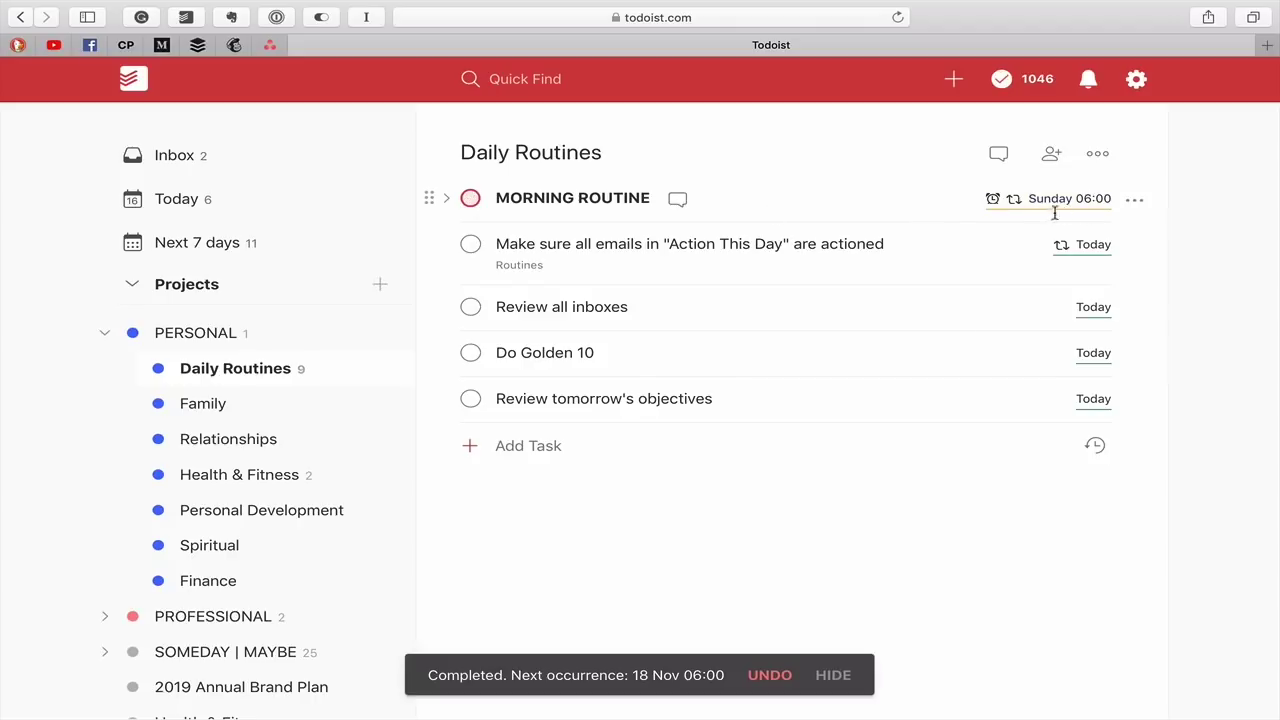
left_click(772, 677)
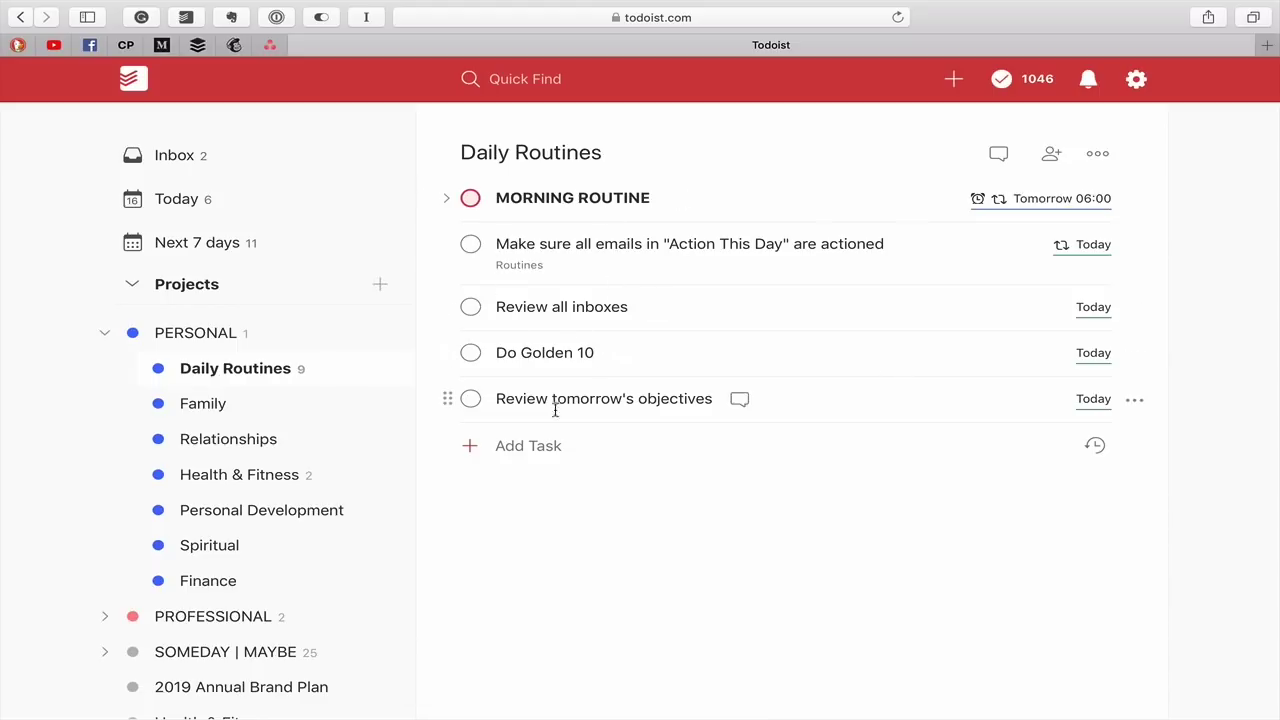
- Add the task "!!EVENING ROUTINE!!" to Daily Routines and move it directly below MORNING ROUTINE
left_click(549, 447)
type("!!")
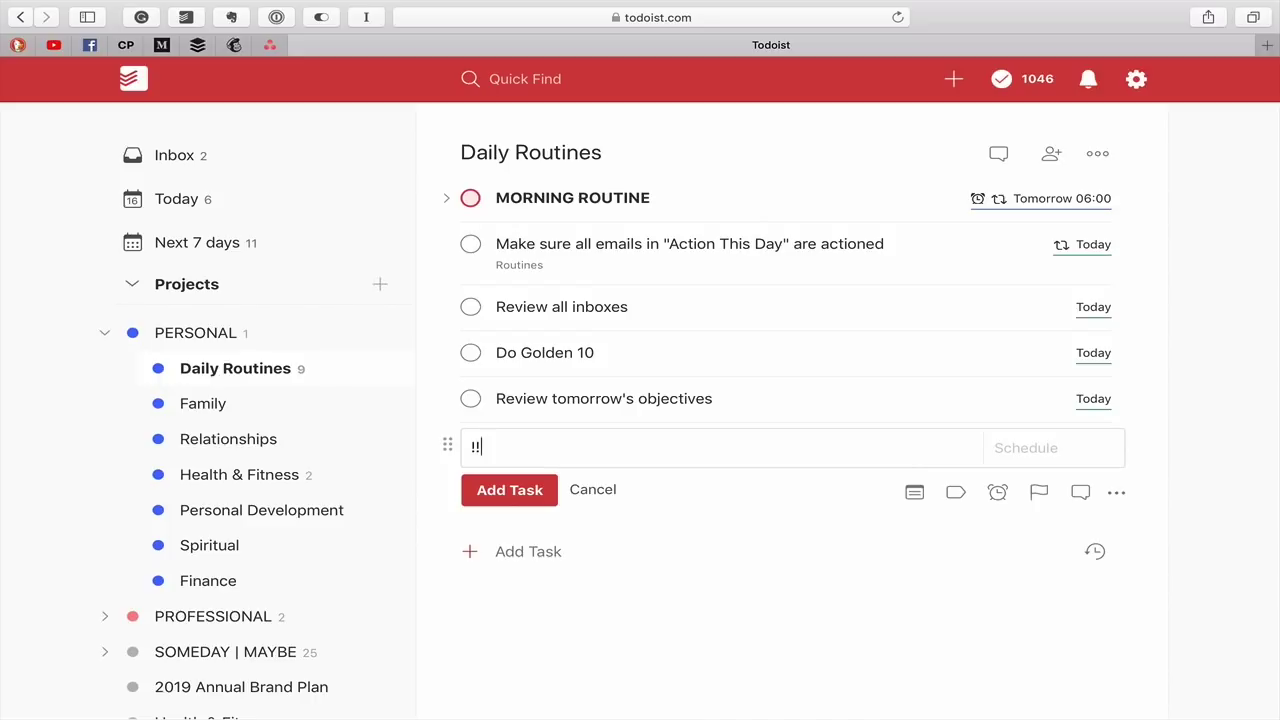
type("EVENING ROUTI")
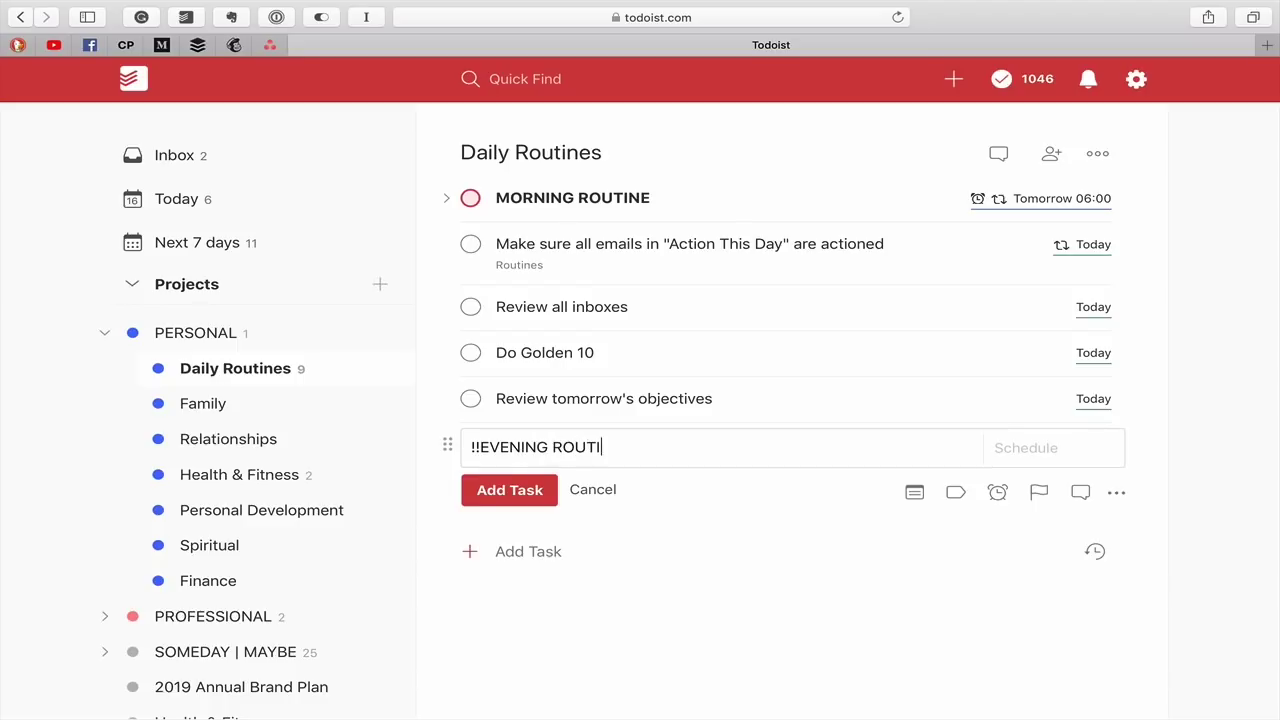
type("NE!!")
left_click(536, 490)
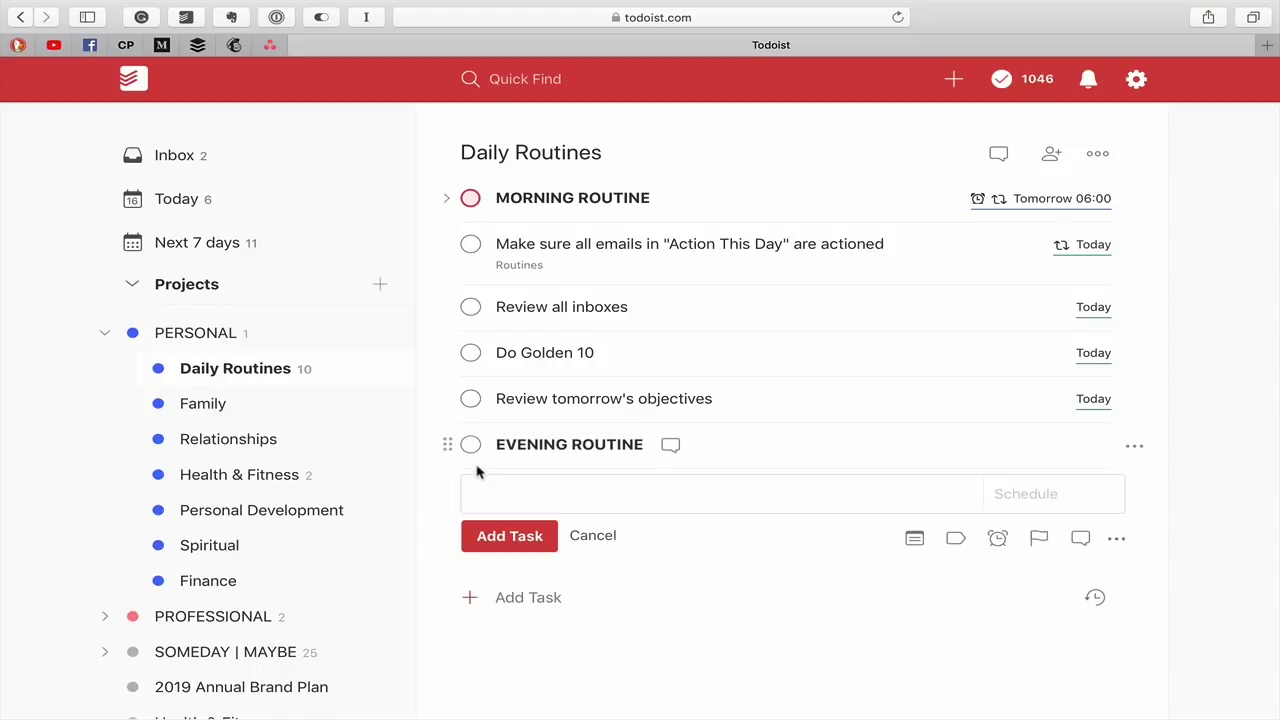
left_click_drag(446, 444, 446, 246)
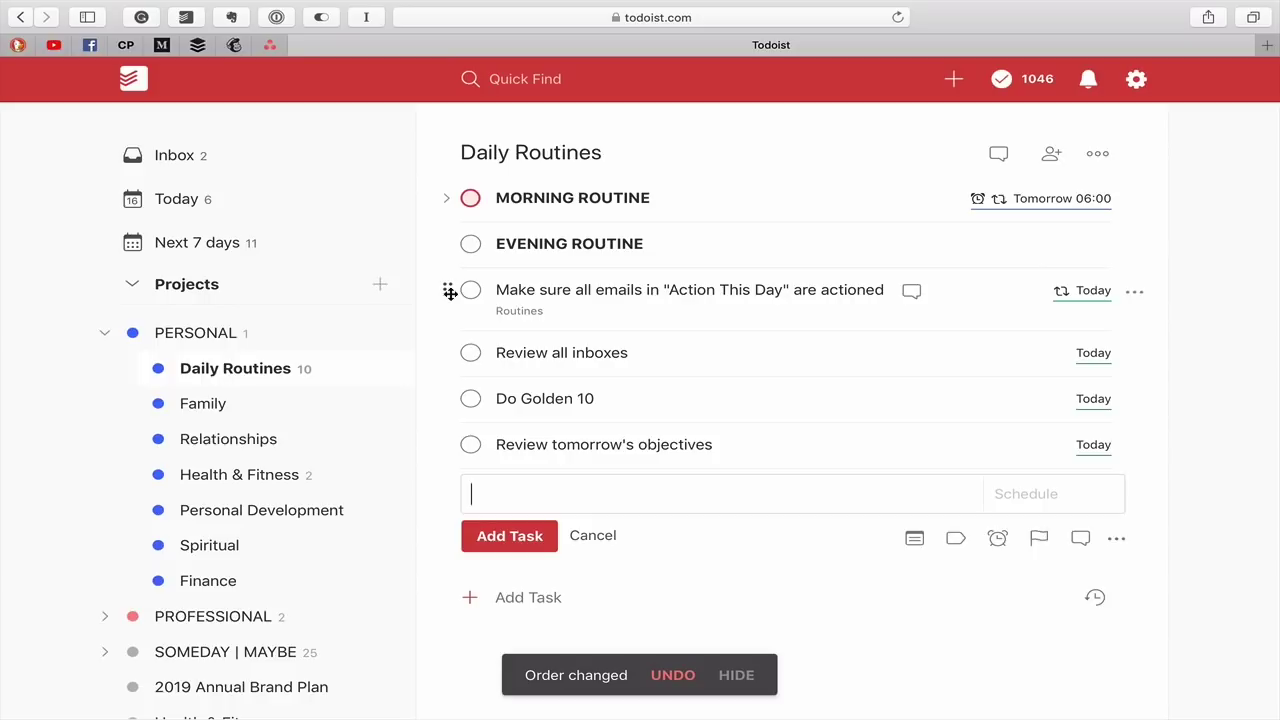
- Indent the email check, Review all inboxes, Do Golden 10 and Review tomorrow's objectives as sub-tasks of EVENING ROUTINE
left_click_drag(443, 290, 458, 337)
mouse_move(445, 353)
left_mouse_down()
mouse_move(561, 352)
mouse_move(452, 355)
left_mouse_up()
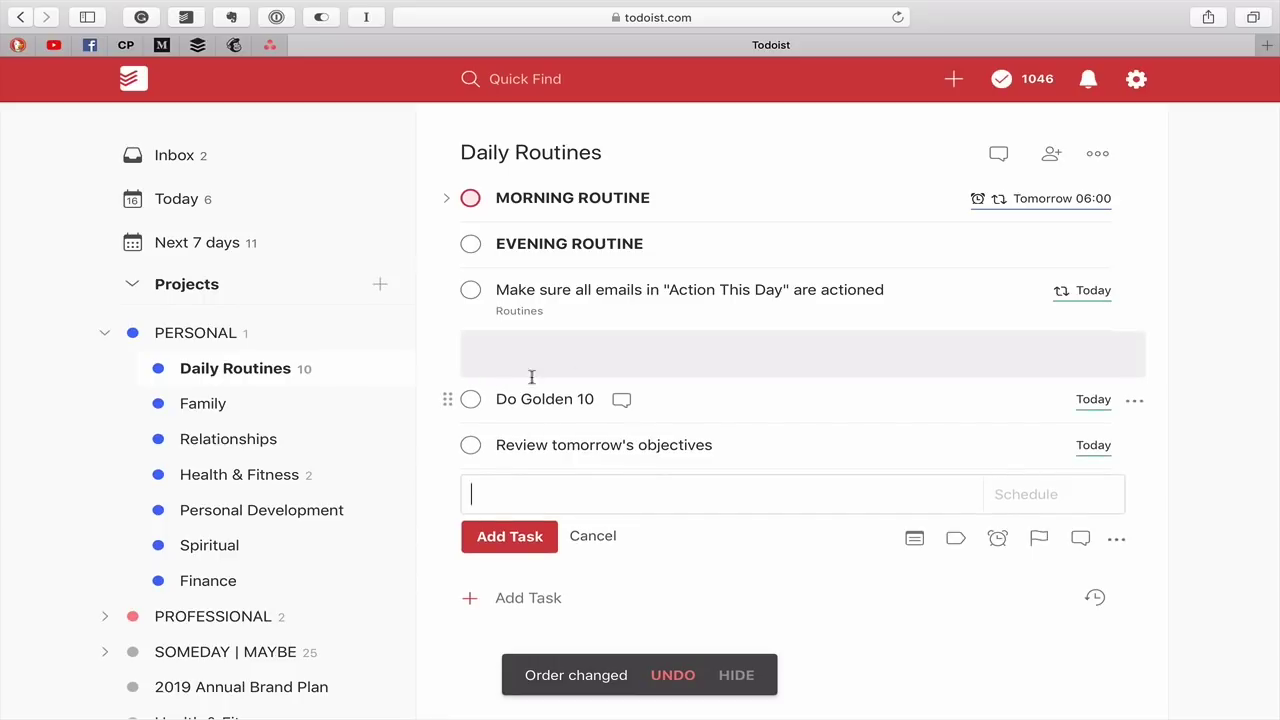
left_click(634, 289)
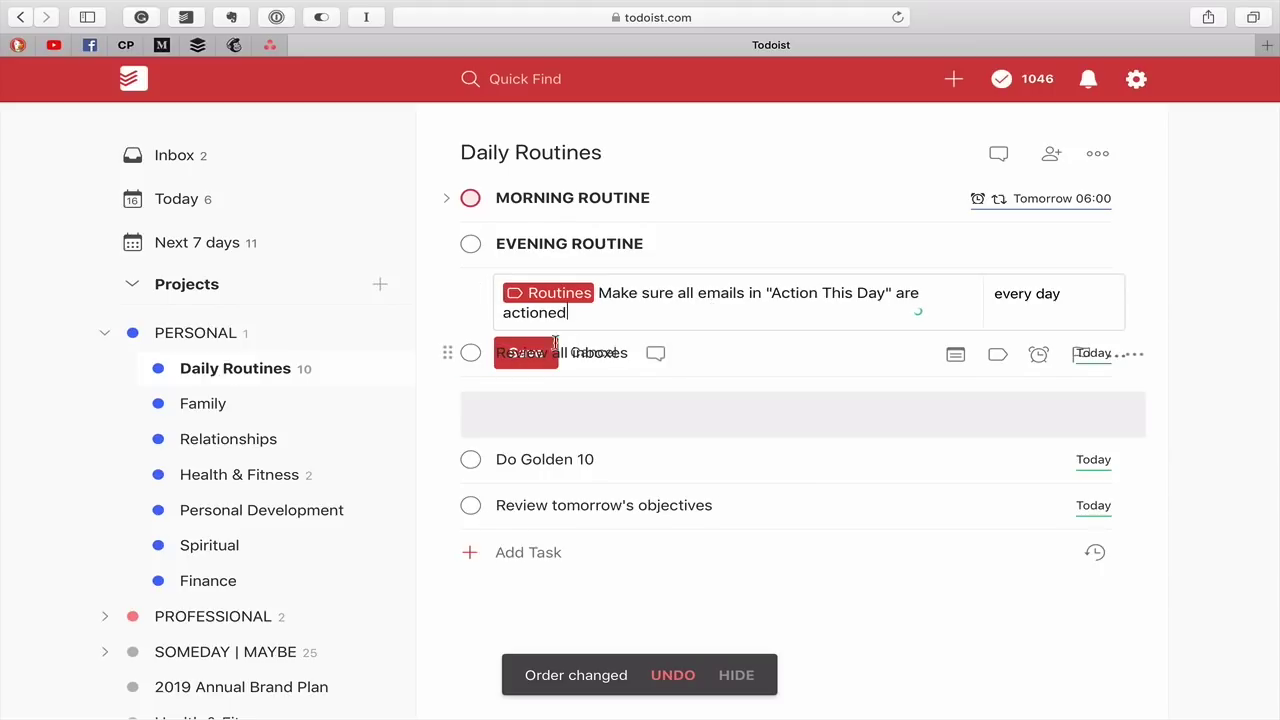
left_click(528, 355)
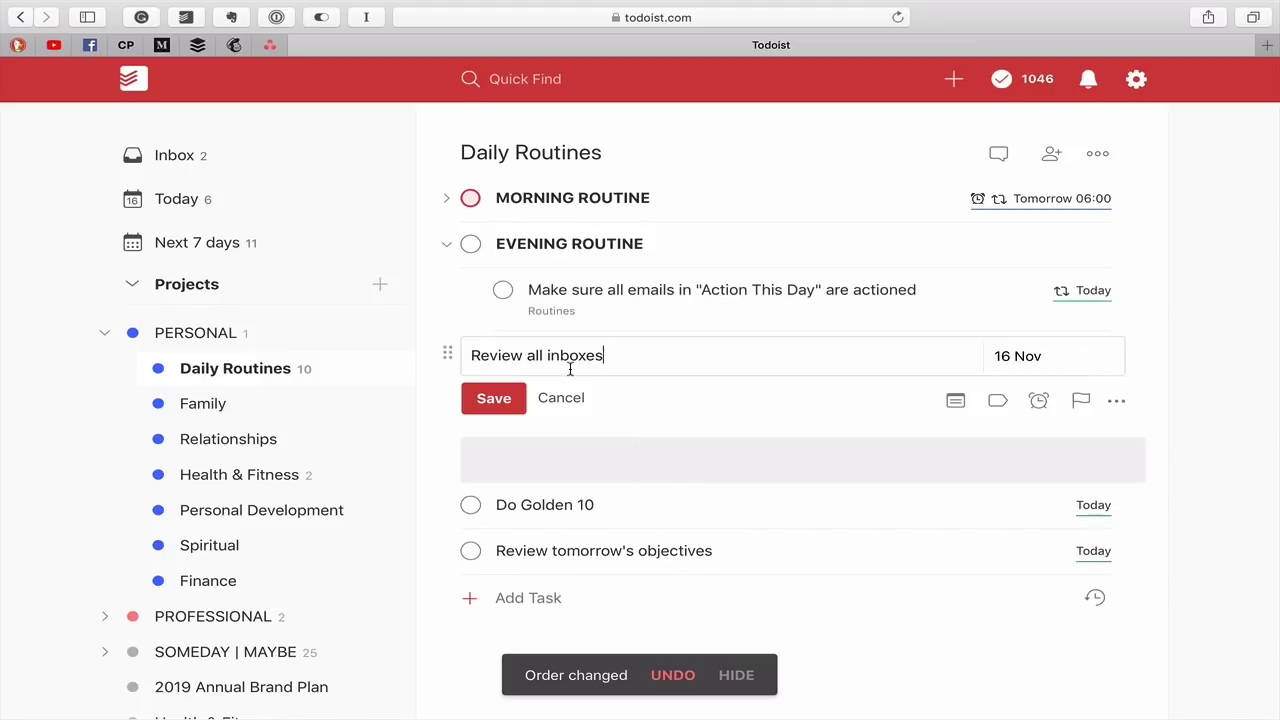
left_click(512, 399)
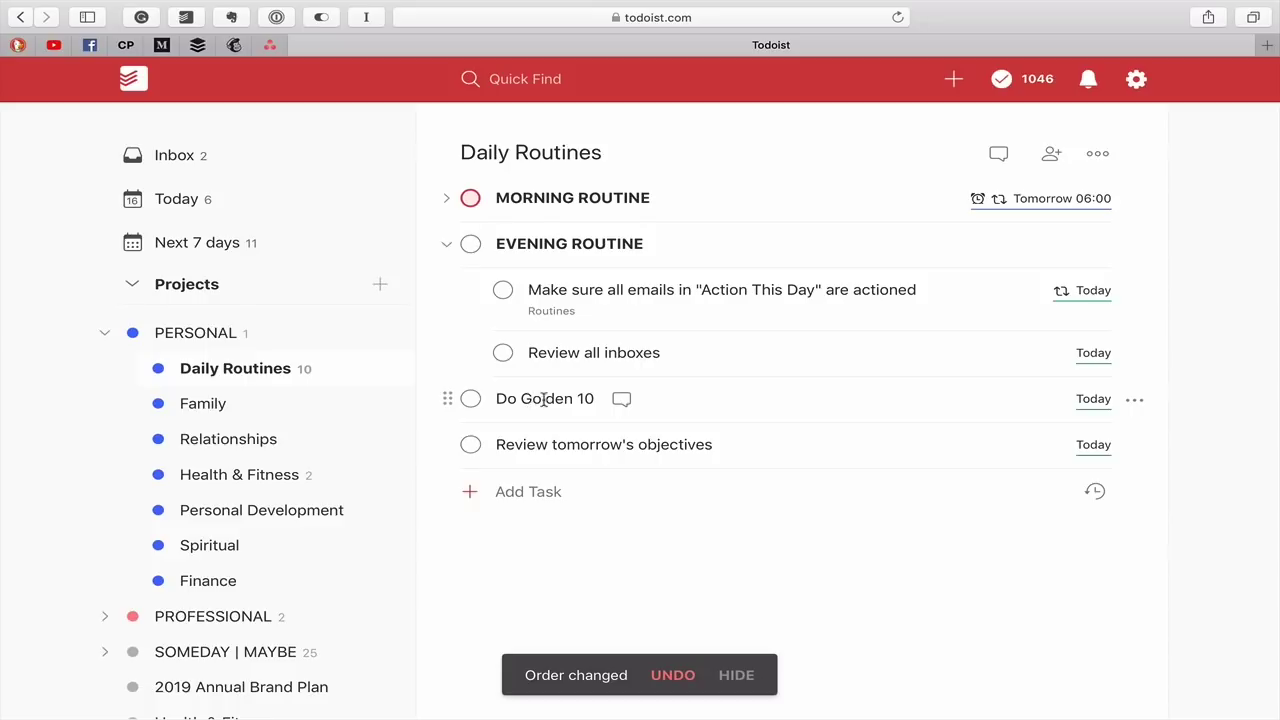
left_click(552, 398)
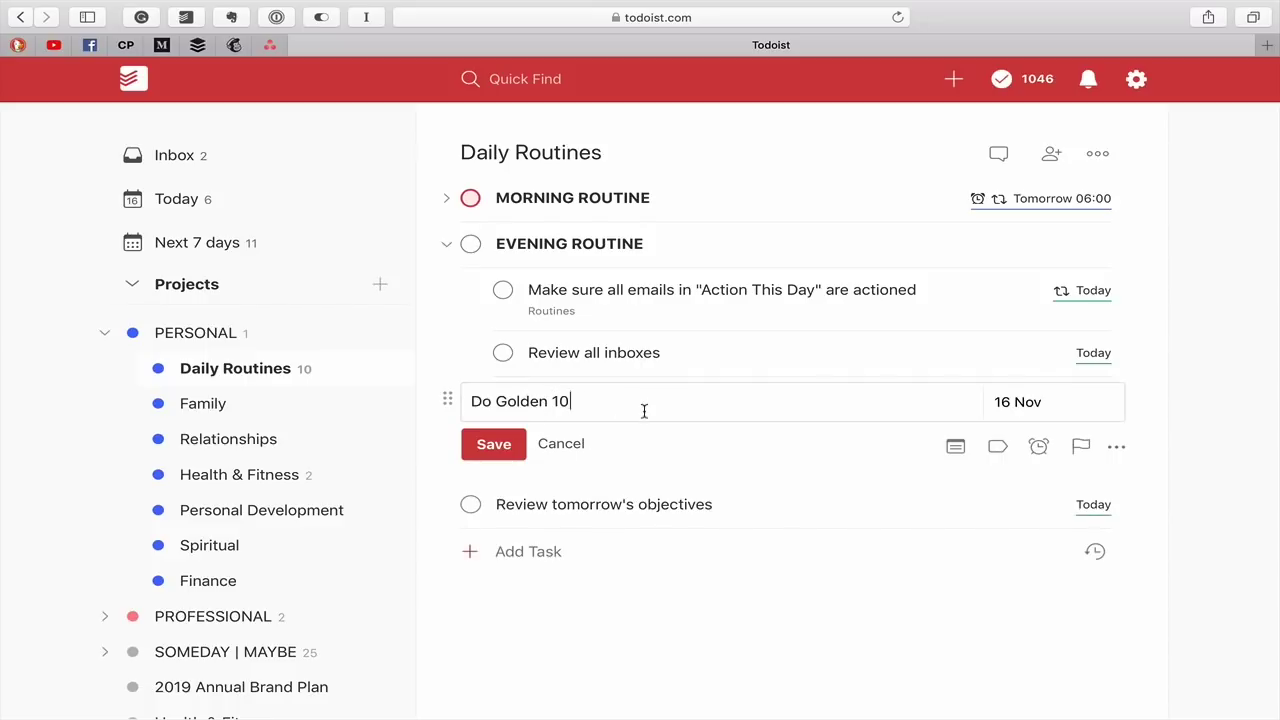
left_click(561, 443)
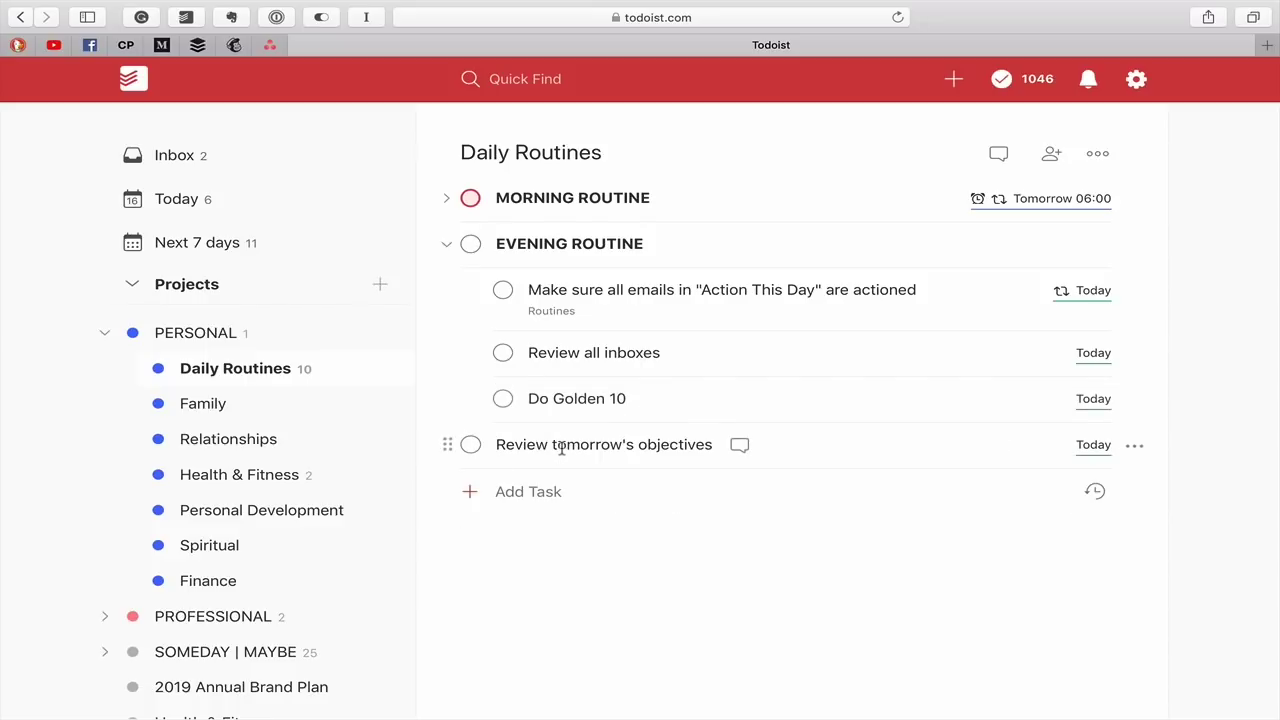
left_click(561, 449)
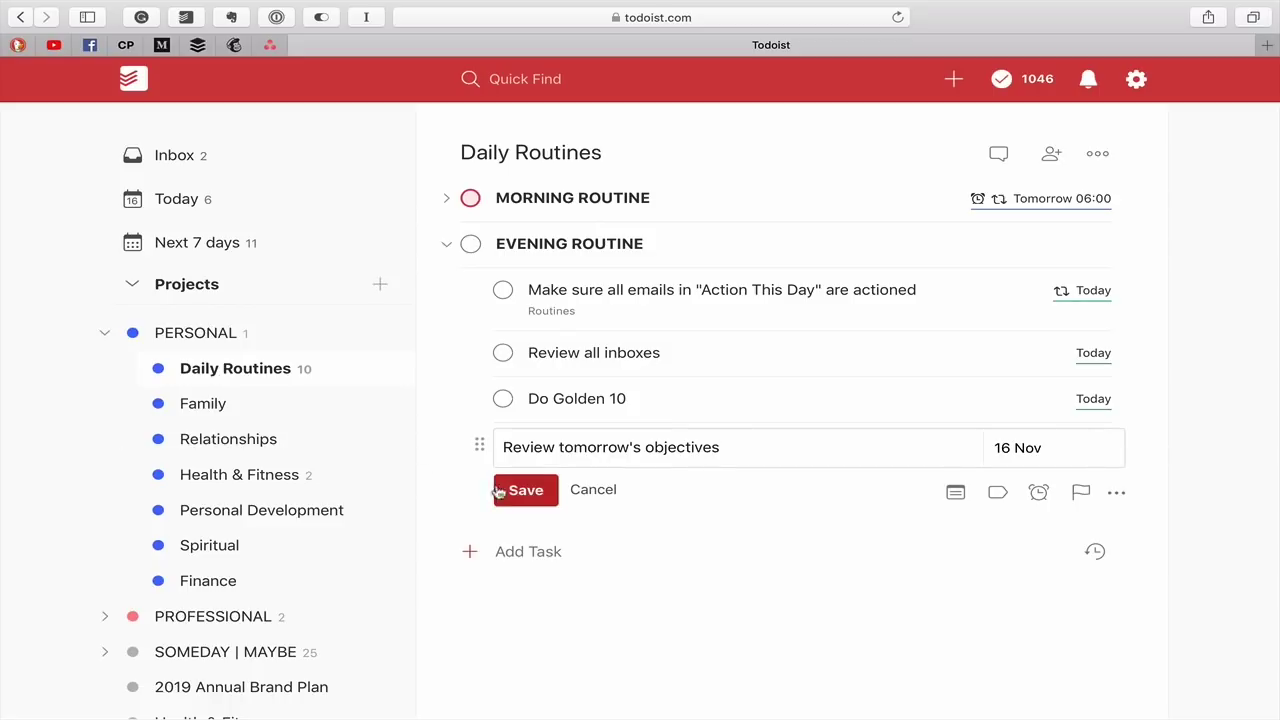
left_click(547, 500)
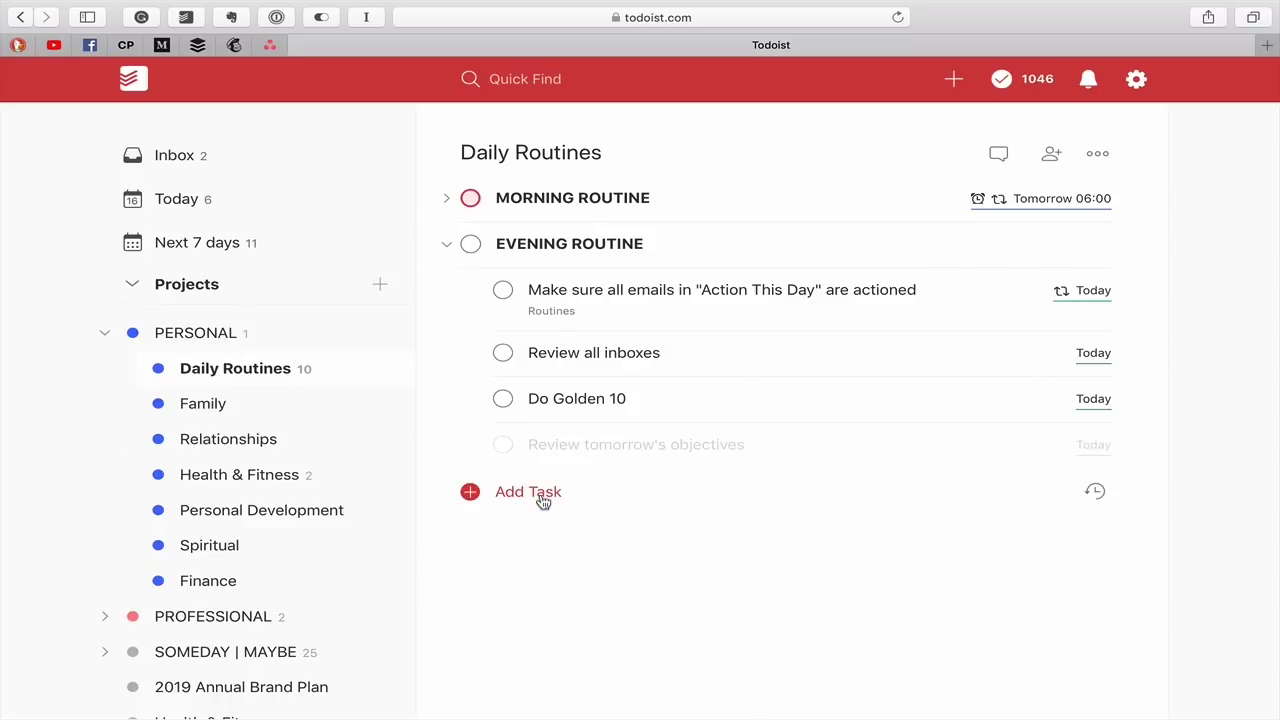
- Remove the due dates from all four sub-tasks of EVENING ROUTINE and collapse the parent task
left_click(478, 291, "super")
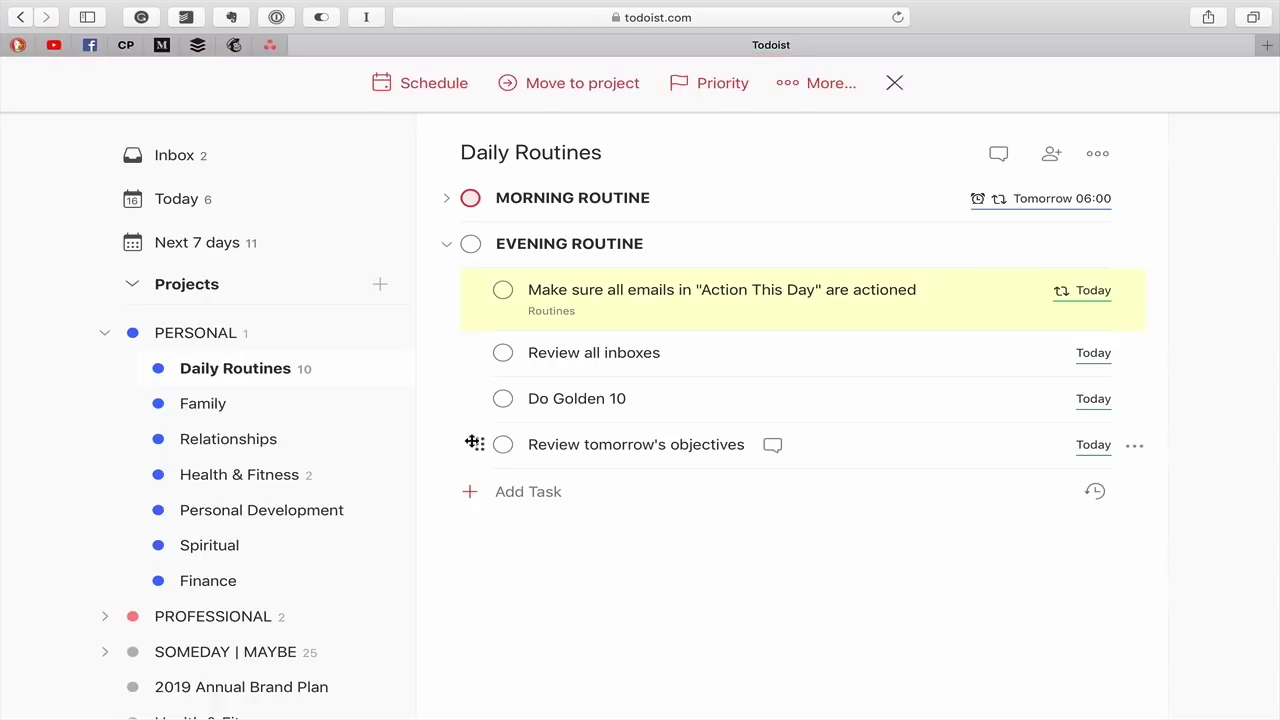
left_click(449, 84)
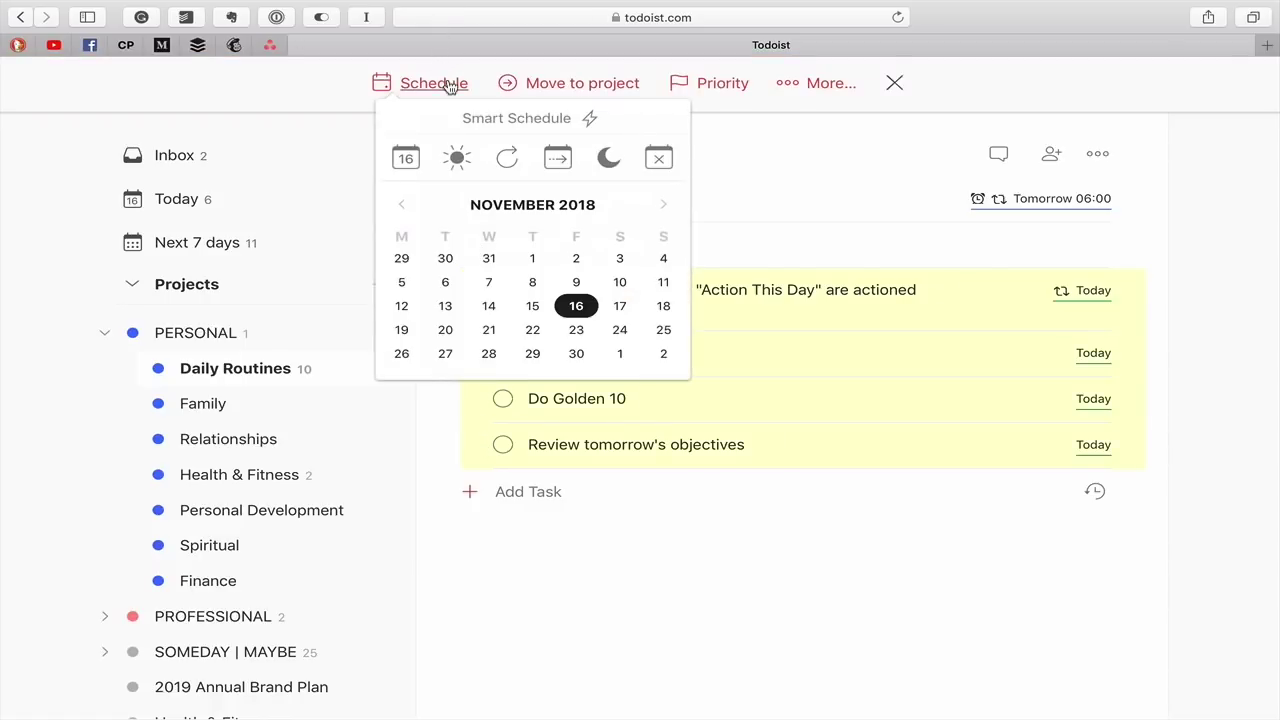
left_click(657, 159)
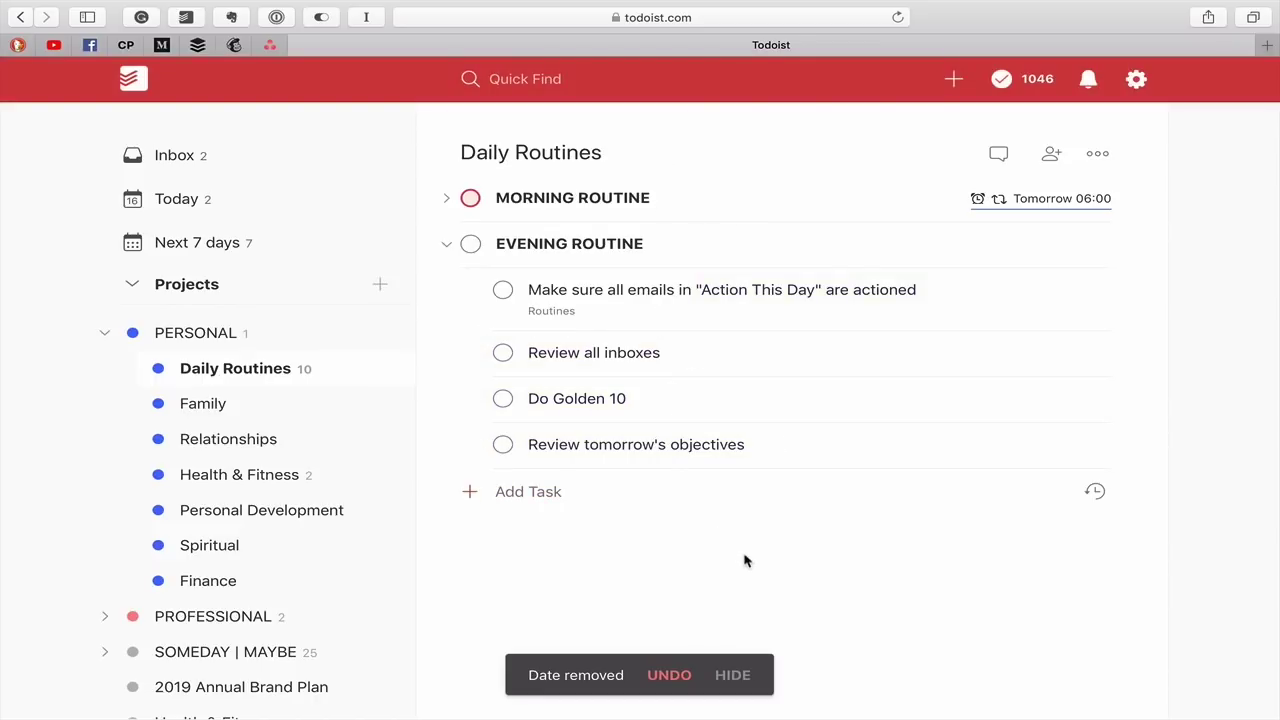
left_click(447, 245)
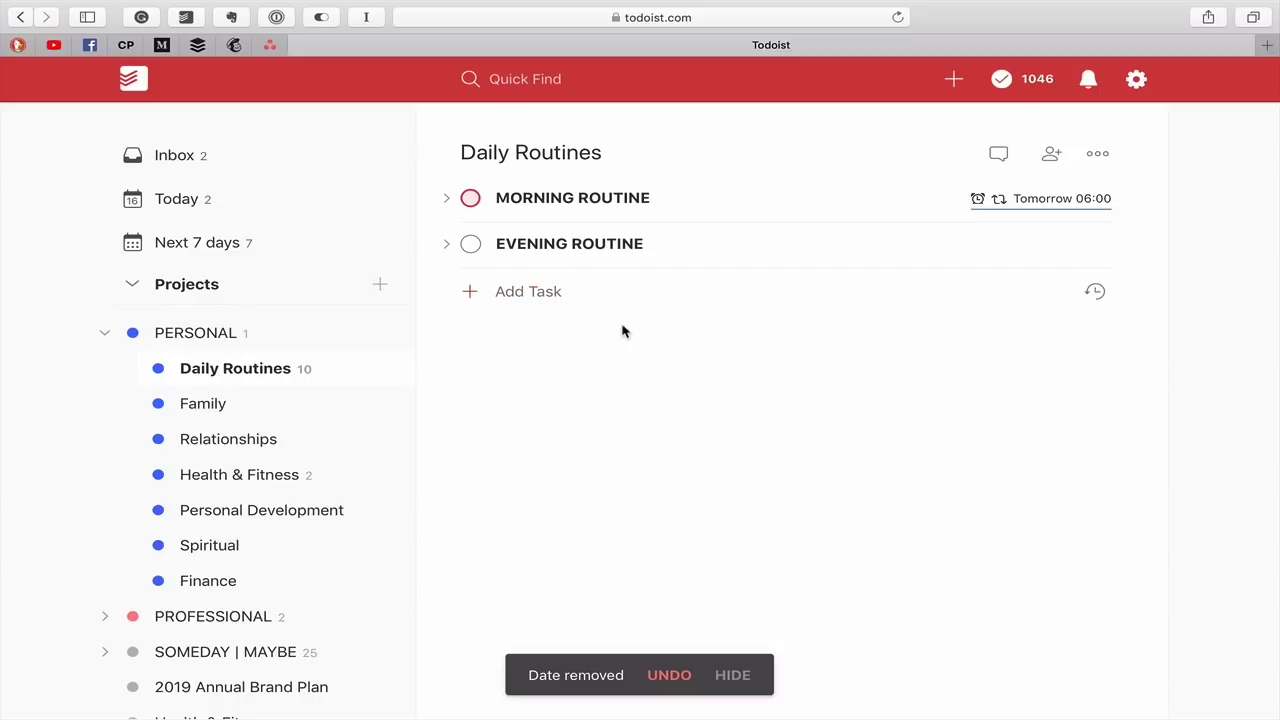
- Check the Today view and schedule EVENING ROUTINE in Daily Routines as "Ev day"
left_click(180, 199)
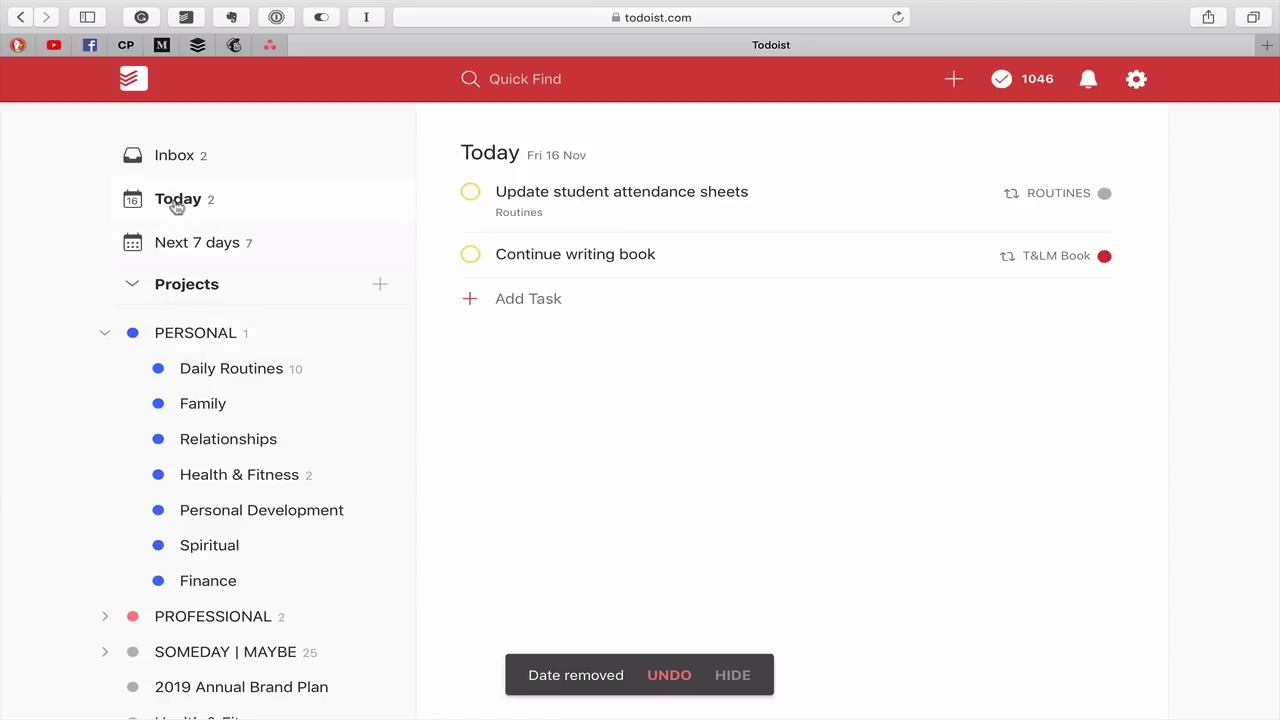
left_click(205, 366)
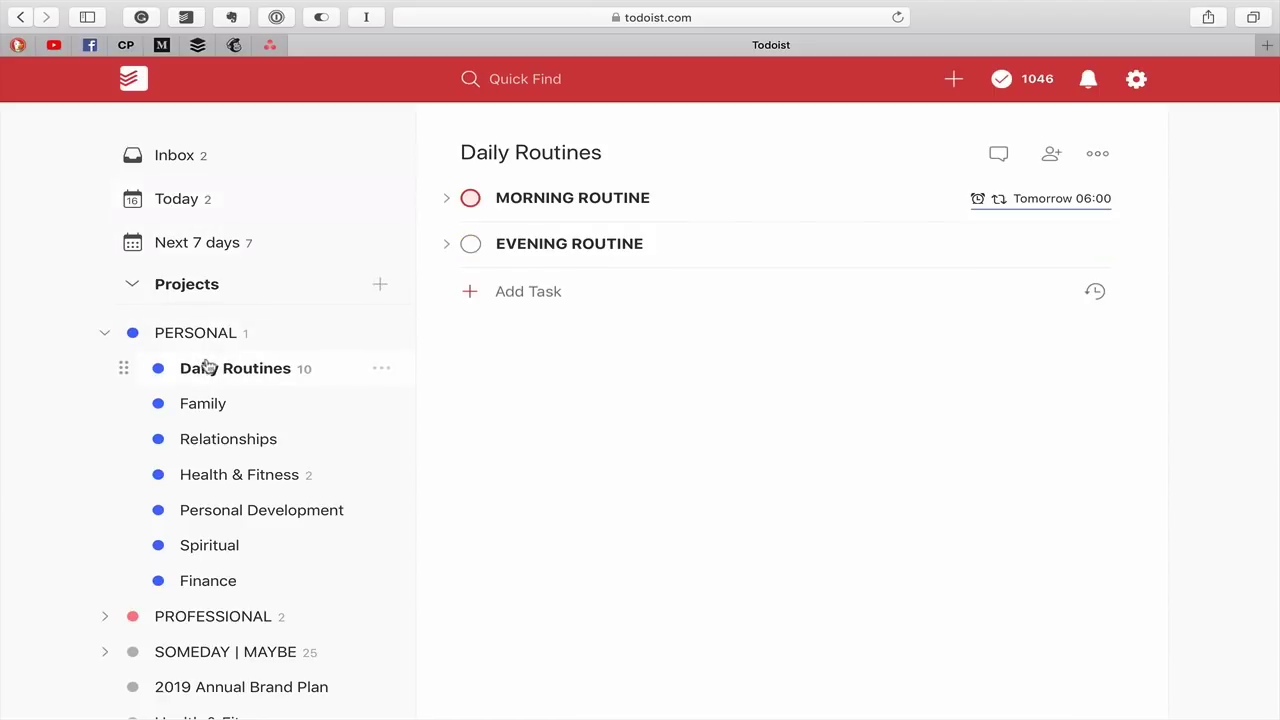
left_click(900, 248)
left_click(1000, 247)
type("Ev day")
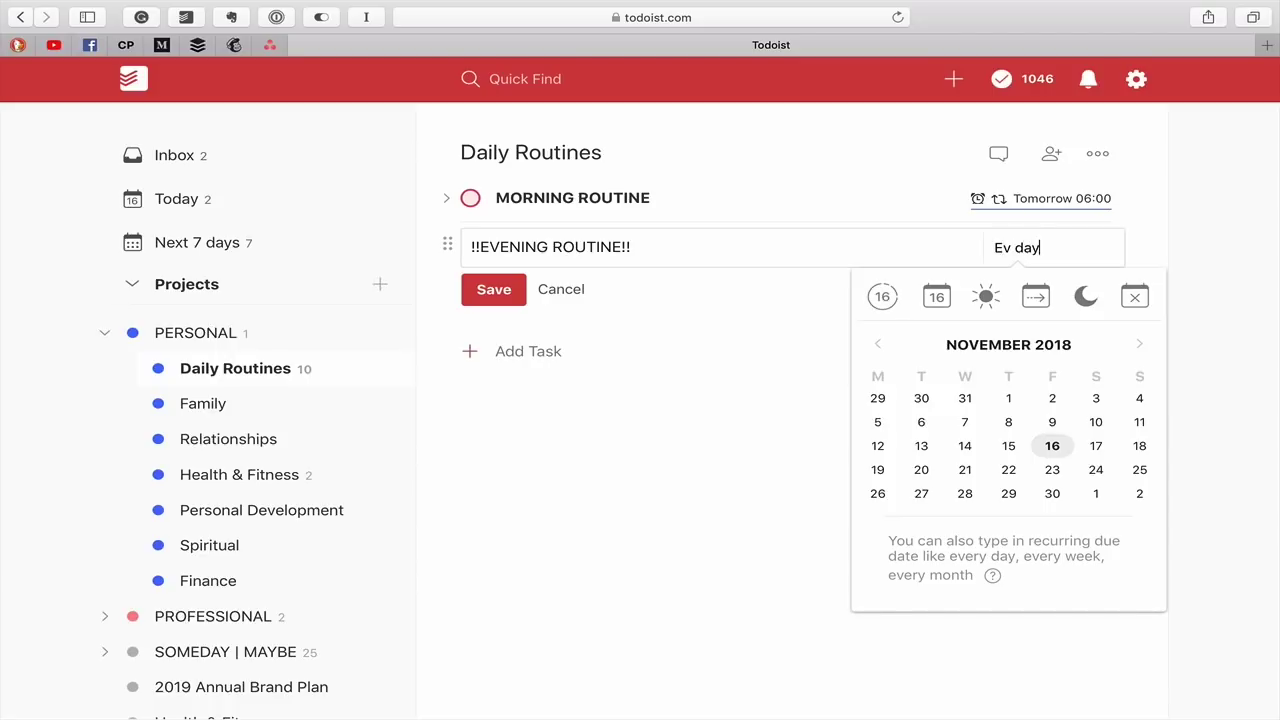
key("Return")
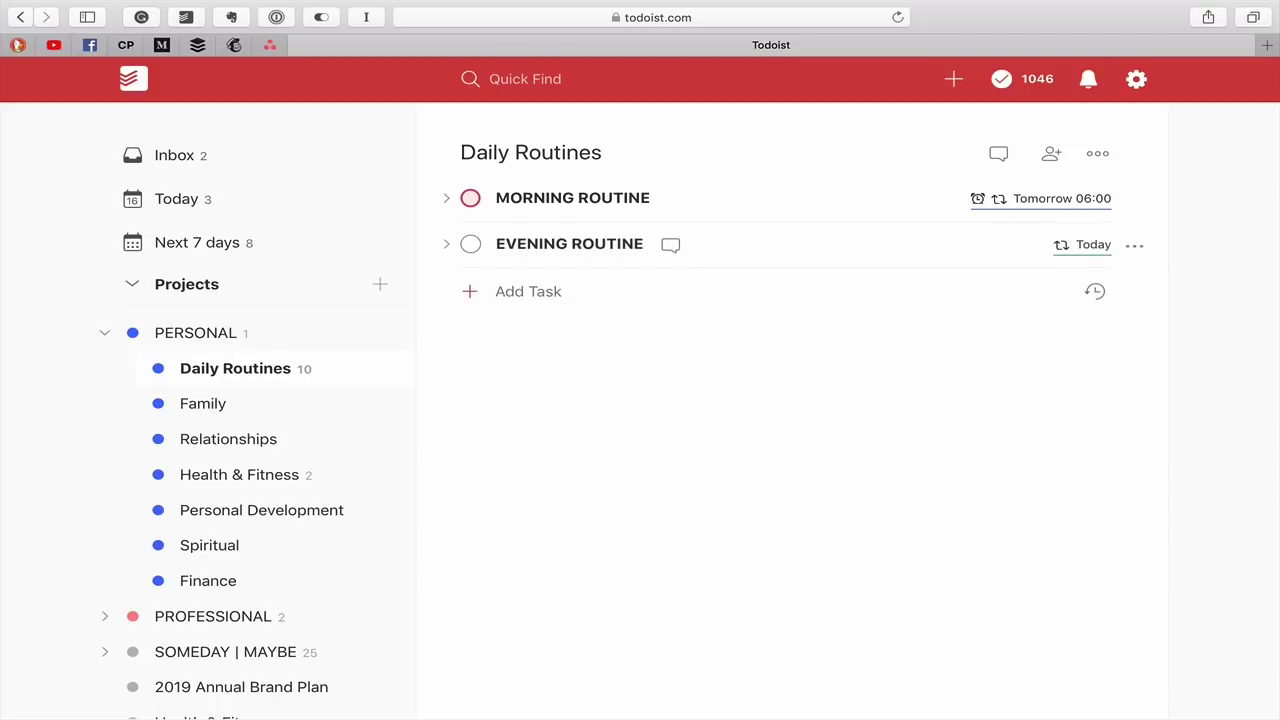
- Expand EVENING ROUTINE in the Today view and complete all four of its sub-tasks
left_click(190, 208)
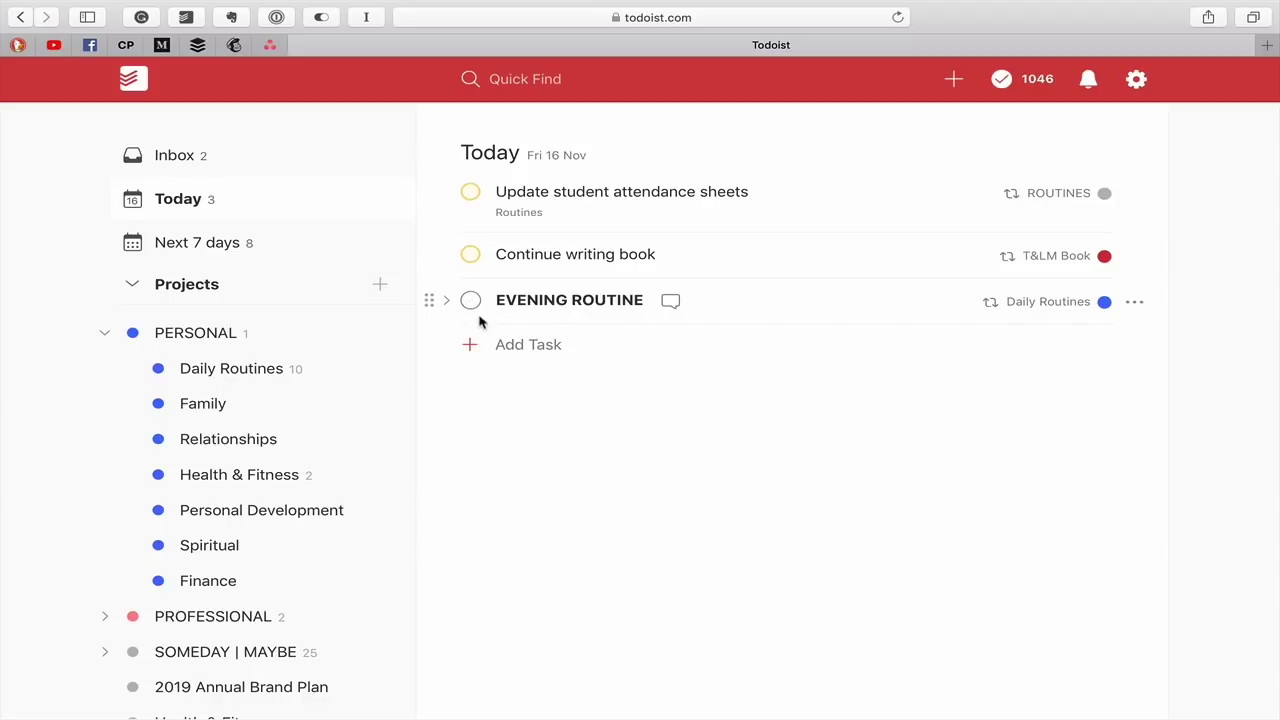
left_click(446, 301)
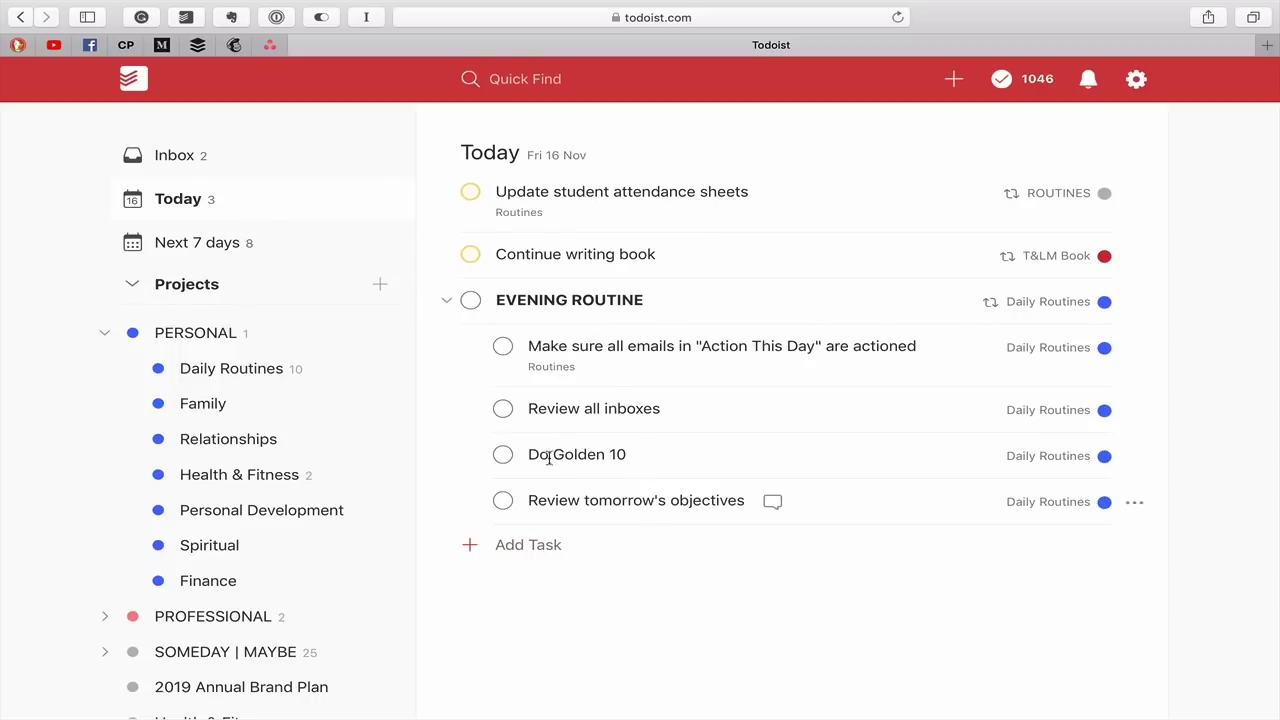
left_click(503, 346)
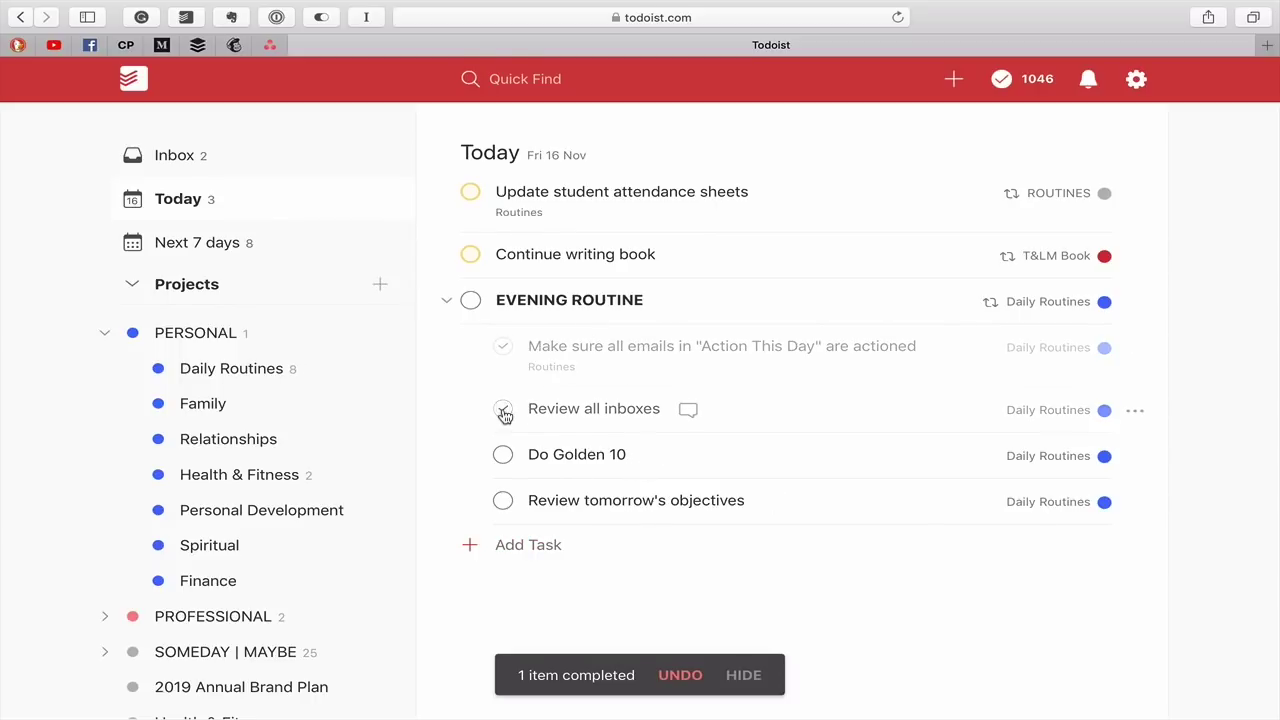
left_click(504, 412)
left_click(503, 455)
left_click(503, 500)
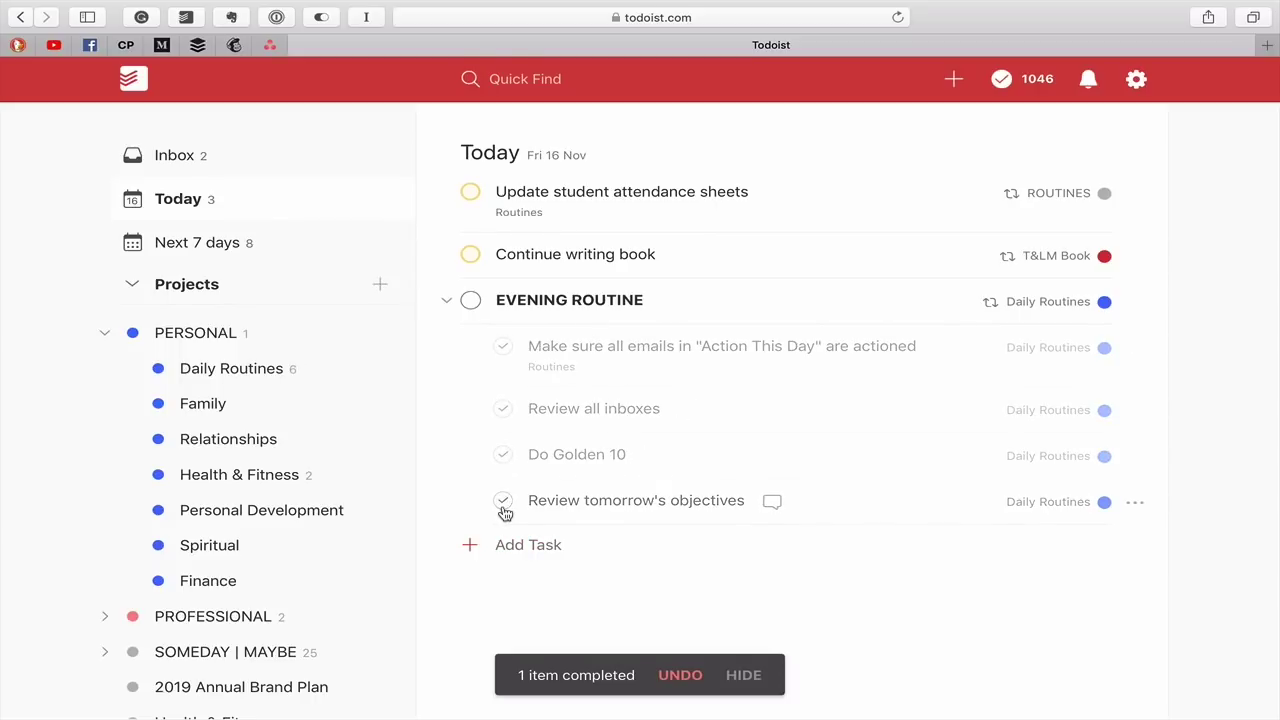
- Uncheck all four completed sub-tasks of EVENING ROUTINE in the Today view
left_click(503, 347)
left_click(503, 409)
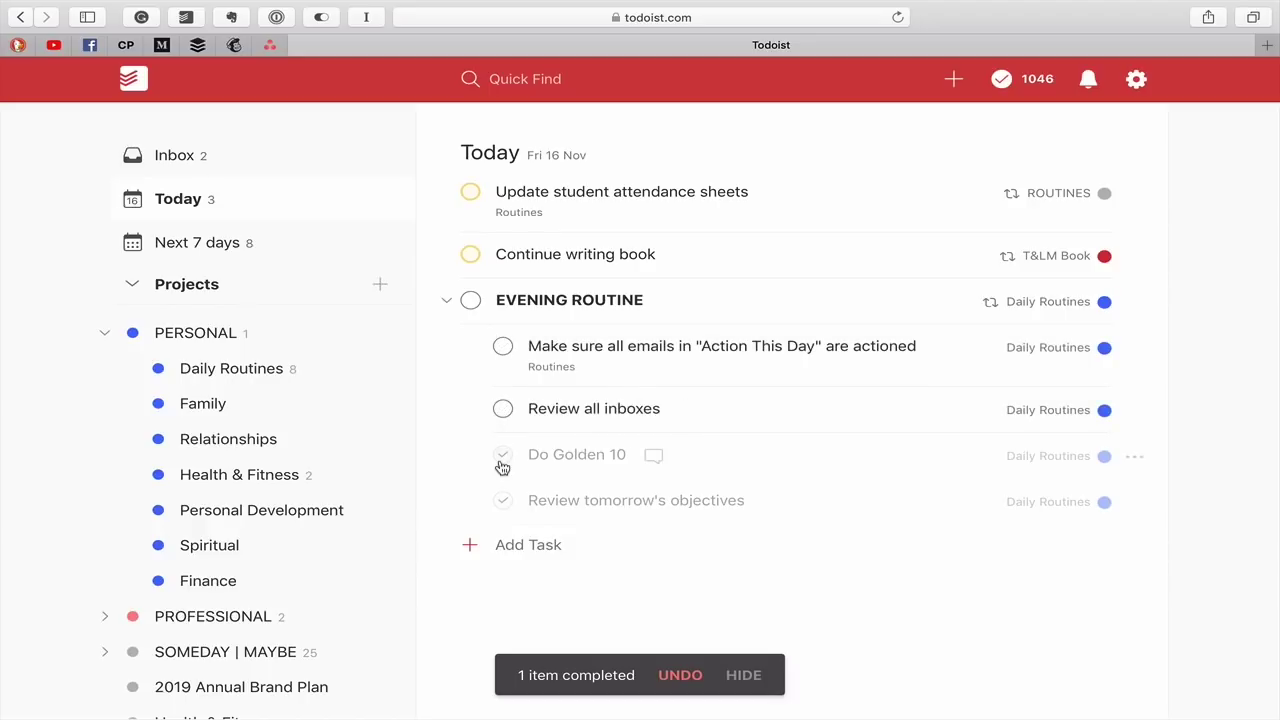
left_click(503, 458)
left_click(503, 501)
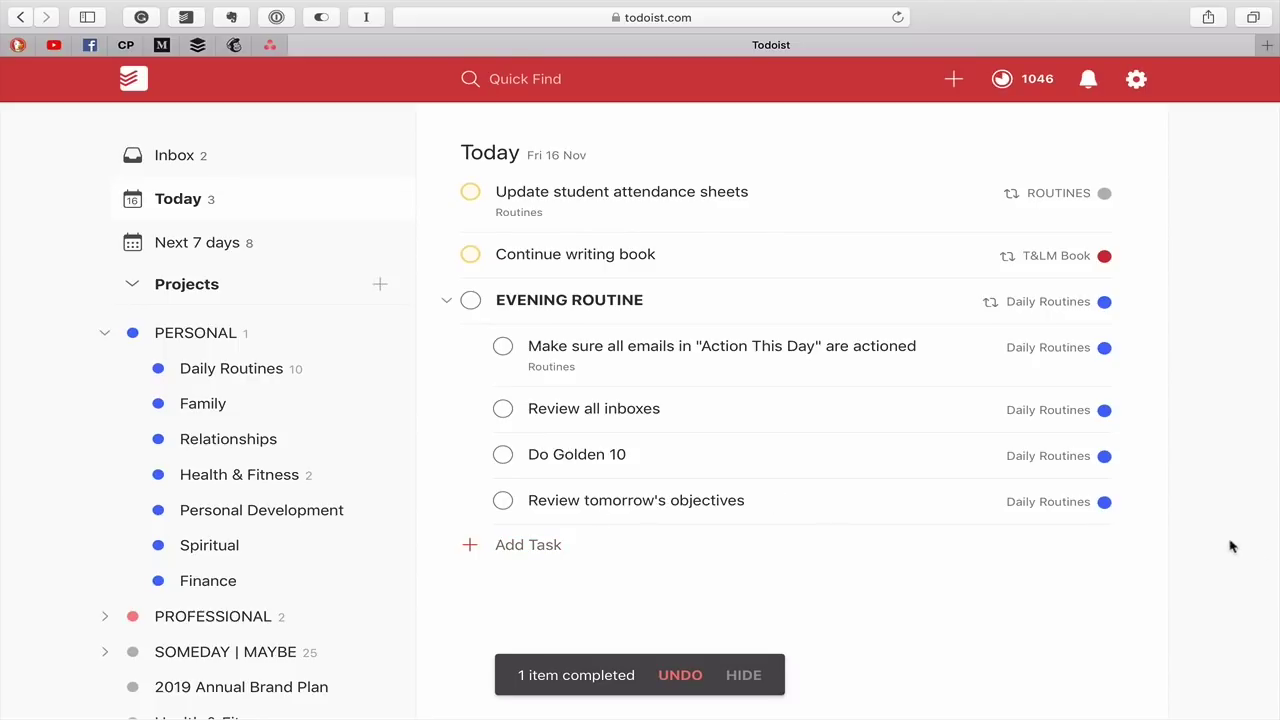
left_click(1135, 504)
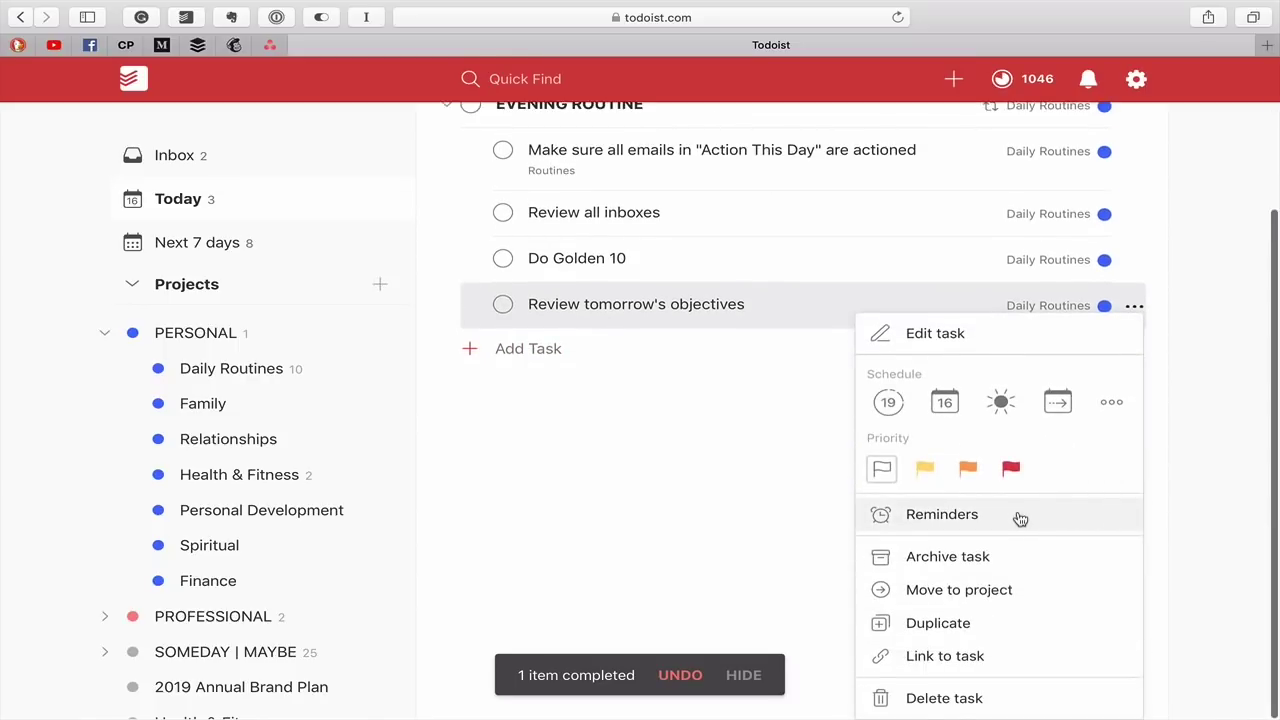
scroll(756, 432, "down", 1)
left_click(756, 432)
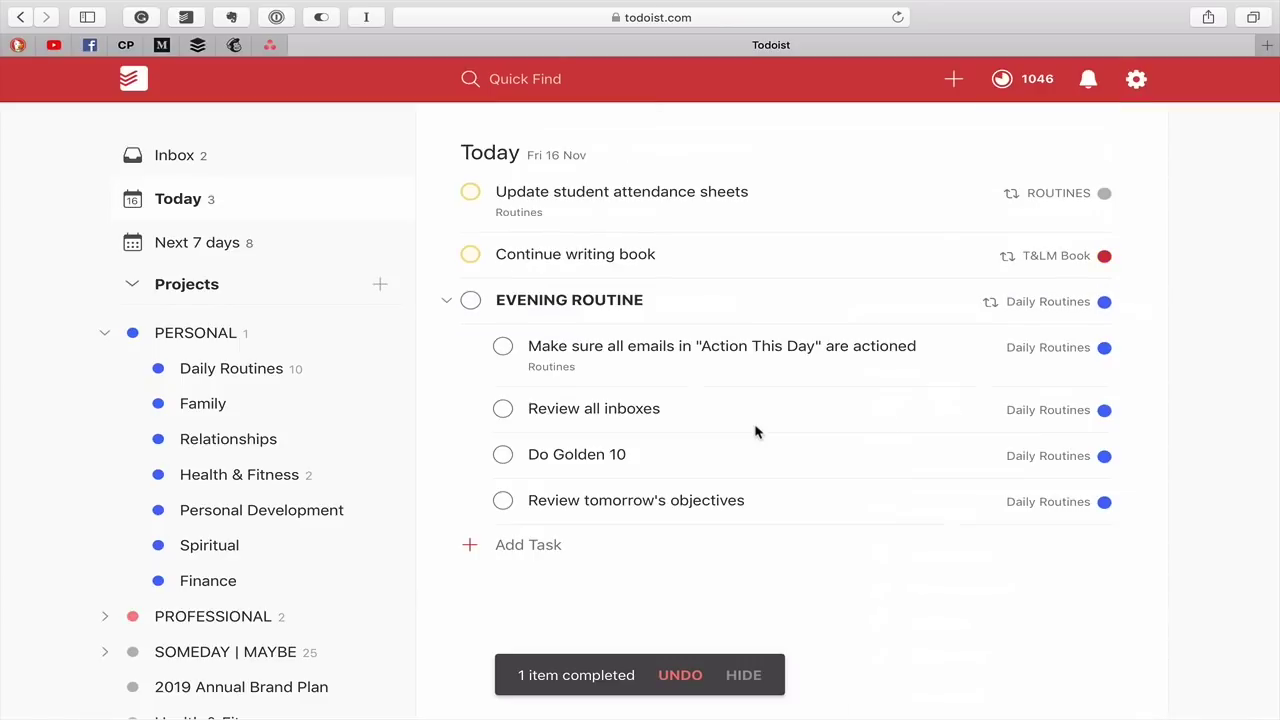
- Add a new task named "Uncheck routines" in the Today view
left_click(525, 545)
type("Un")
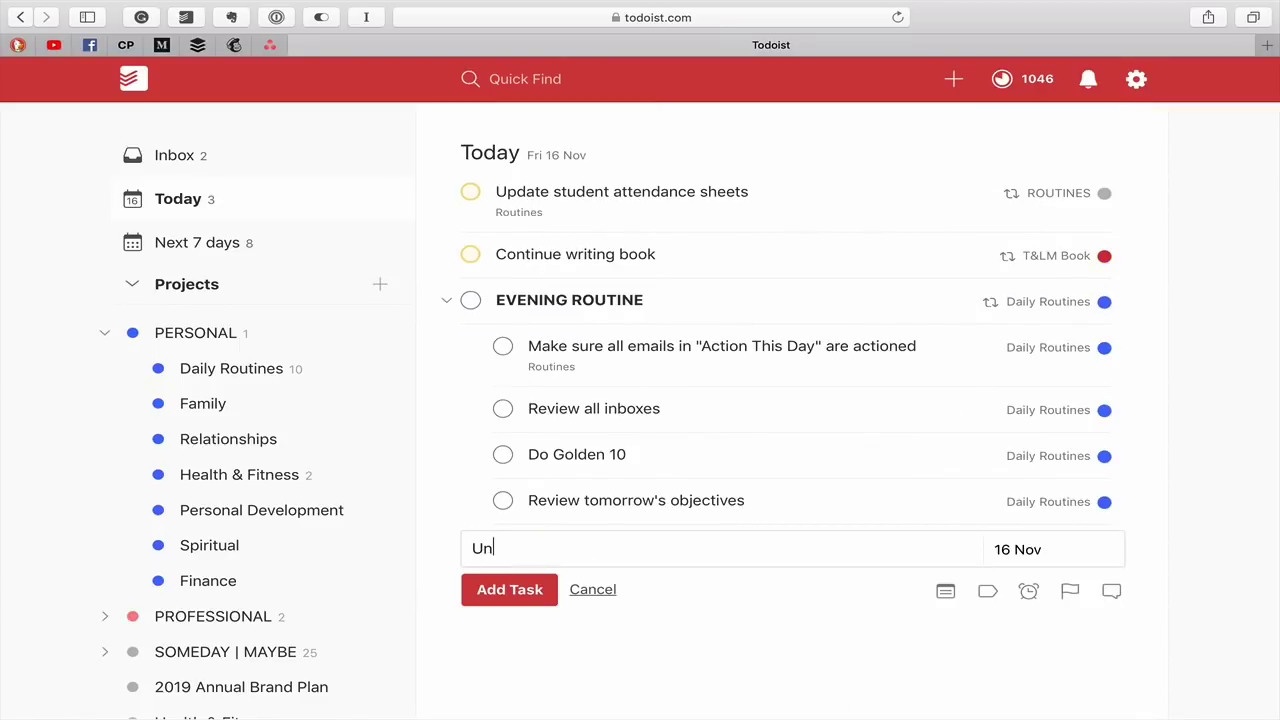
type("check routines")
key("Return")
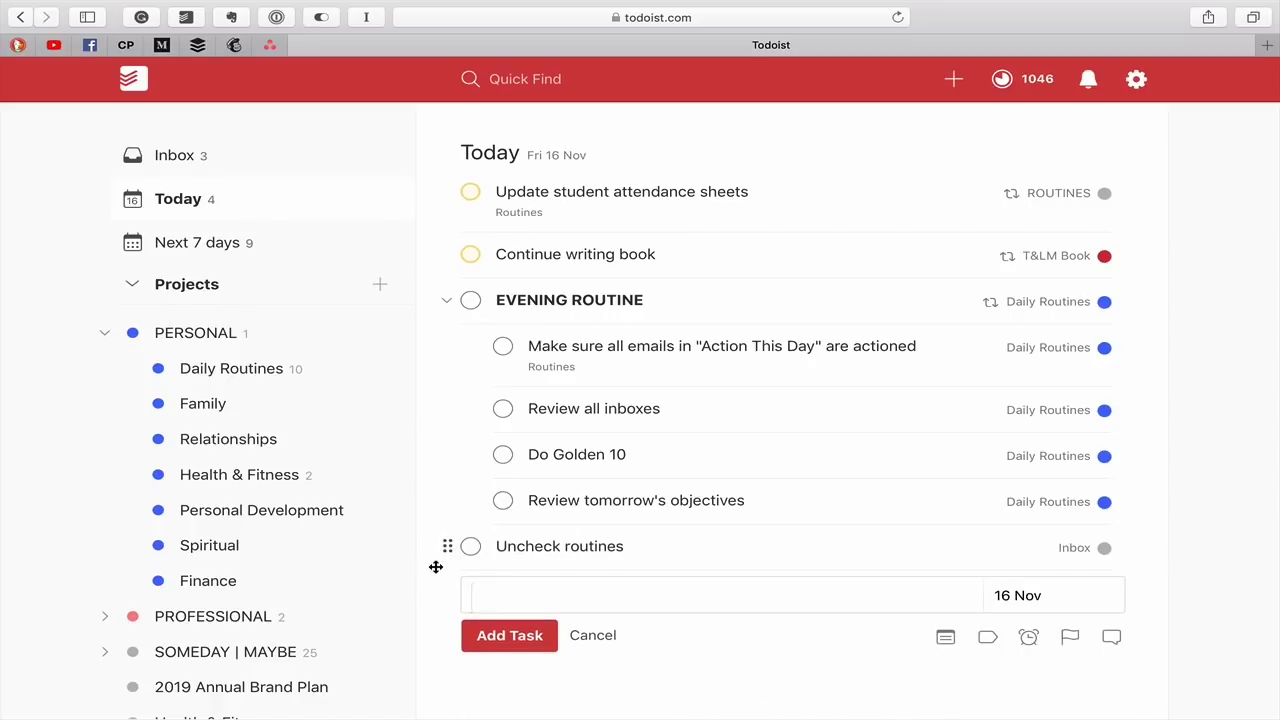
- Remove the due date from the Uncheck routines task and save it
left_click(512, 545)
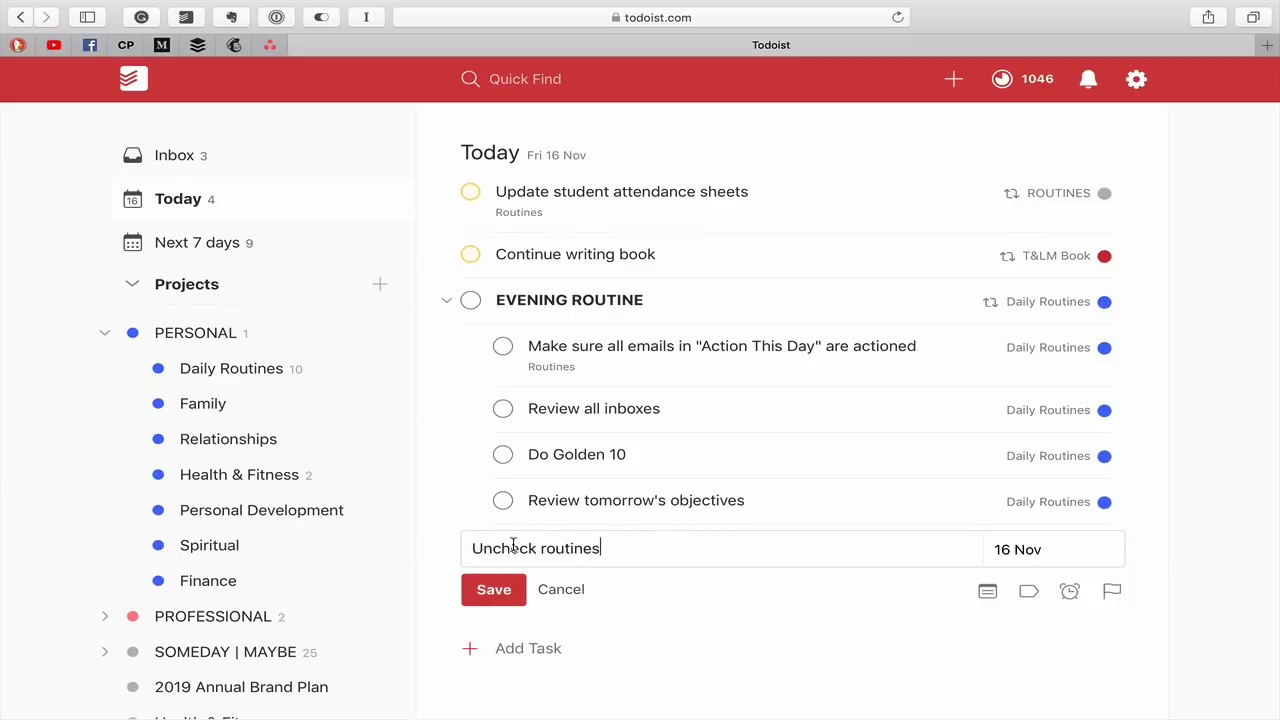
left_click(487, 590)
left_click(681, 557)
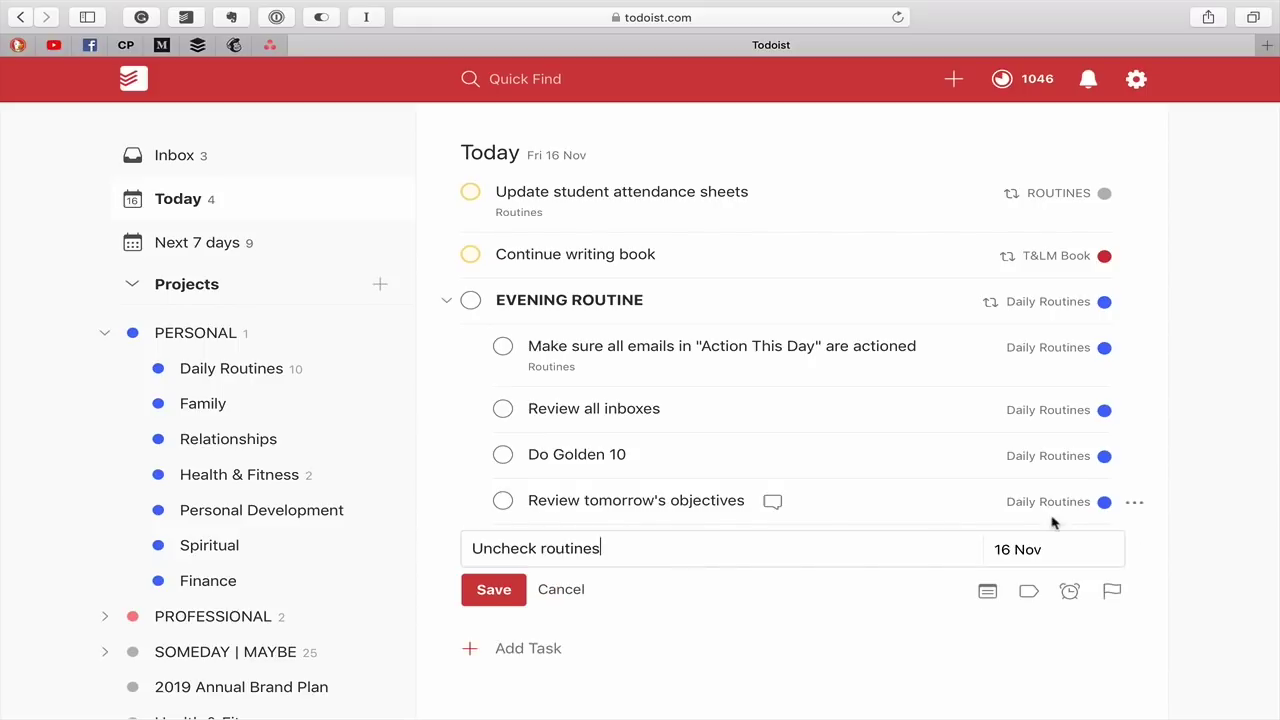
scroll(1034, 548, "down", 2)
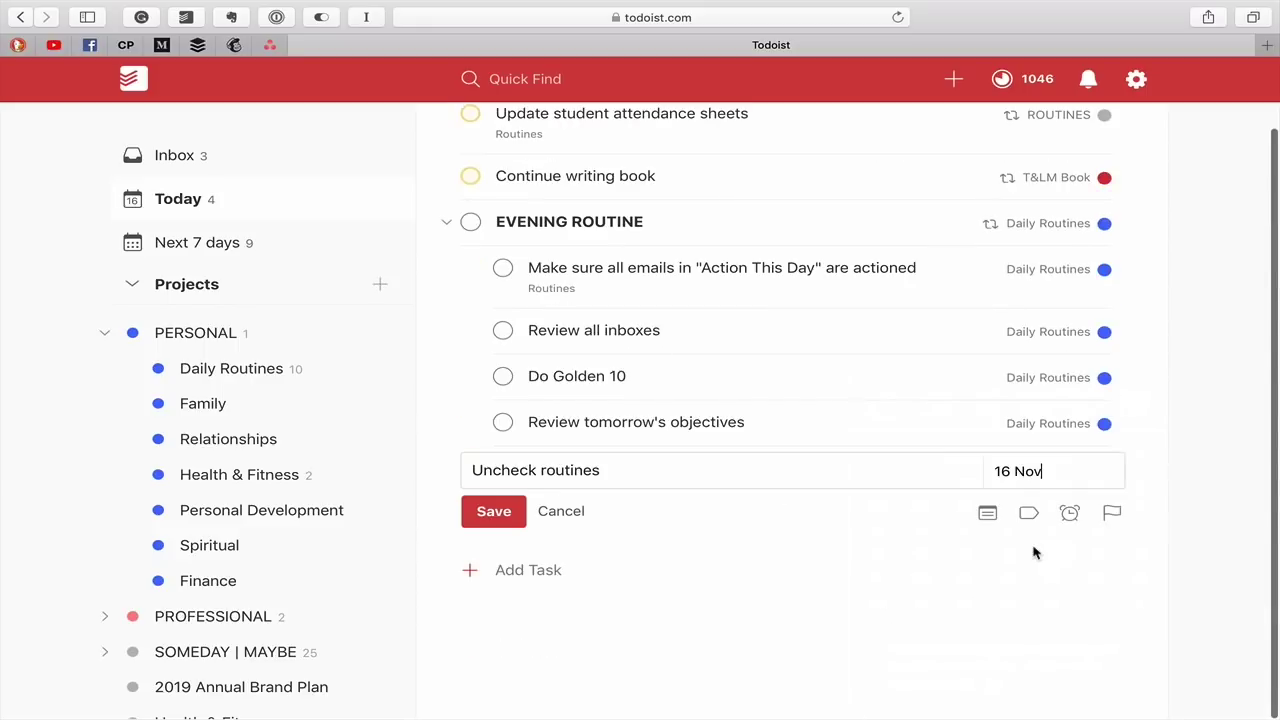
left_click(1040, 471)
key("BackSpace")
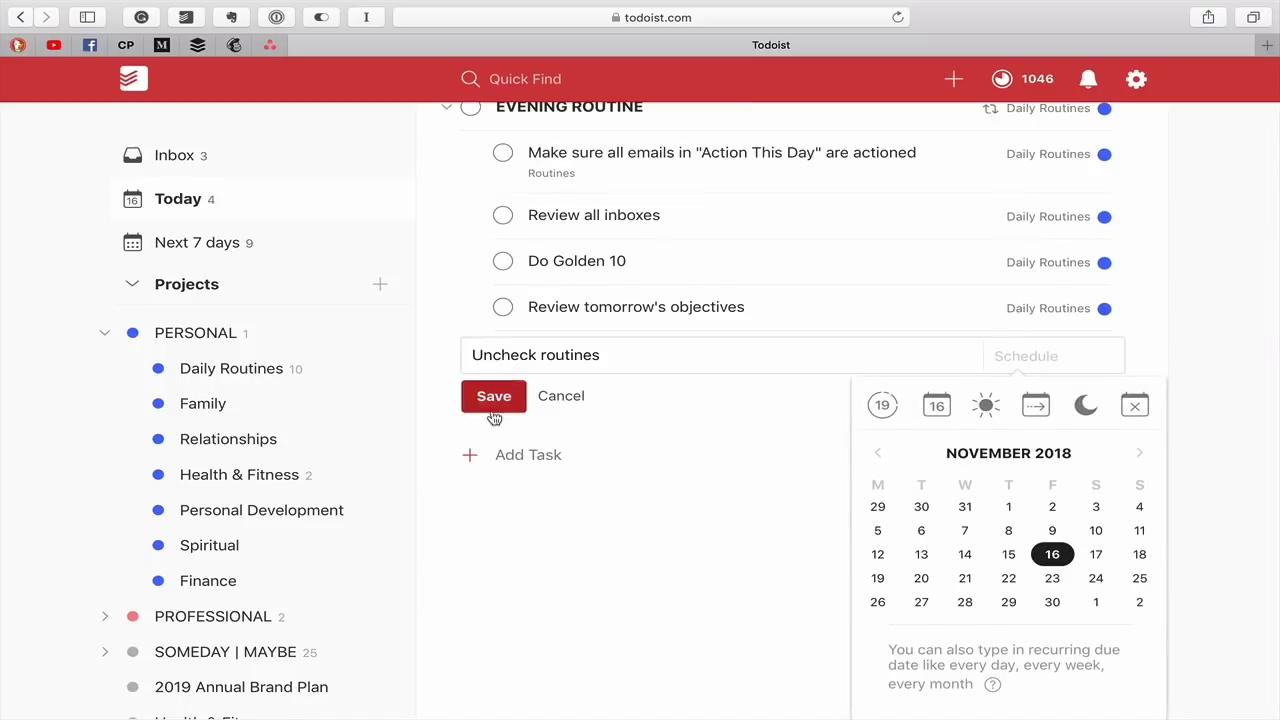
left_click(506, 396)
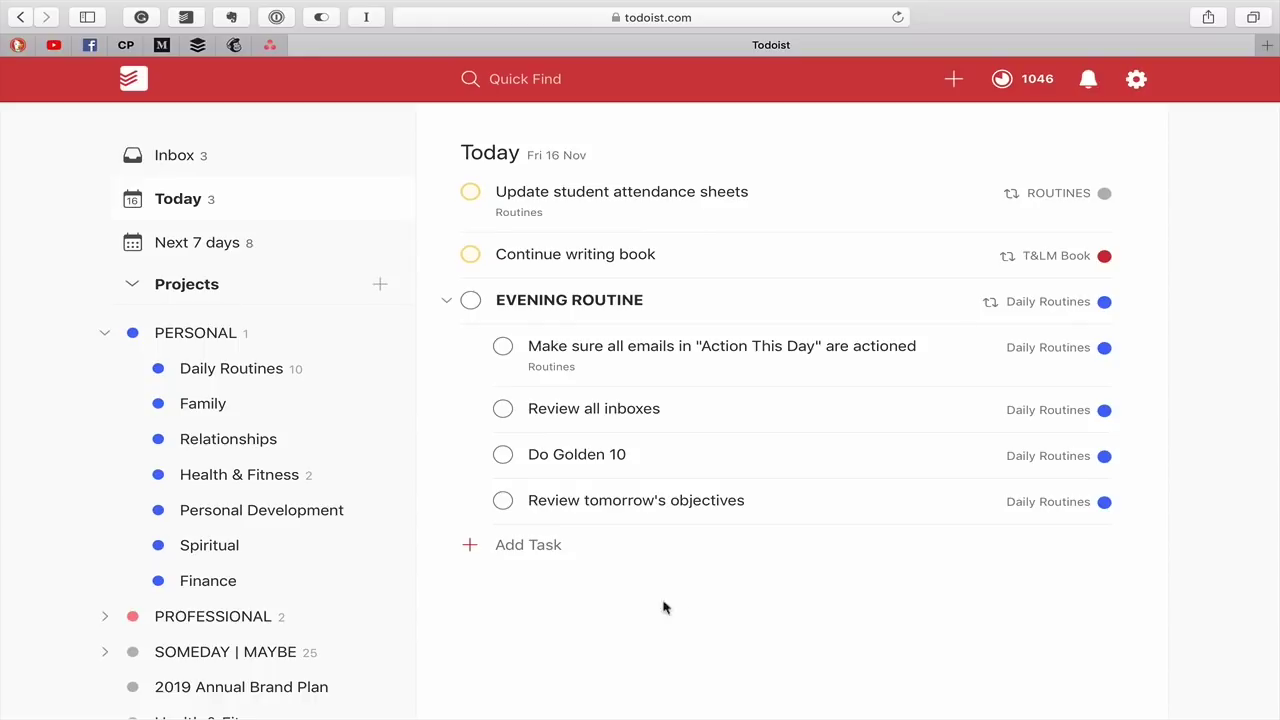
- Move the Uncheck routines task from the Inbox to the Daily Routines project and open that project
left_click(177, 162)
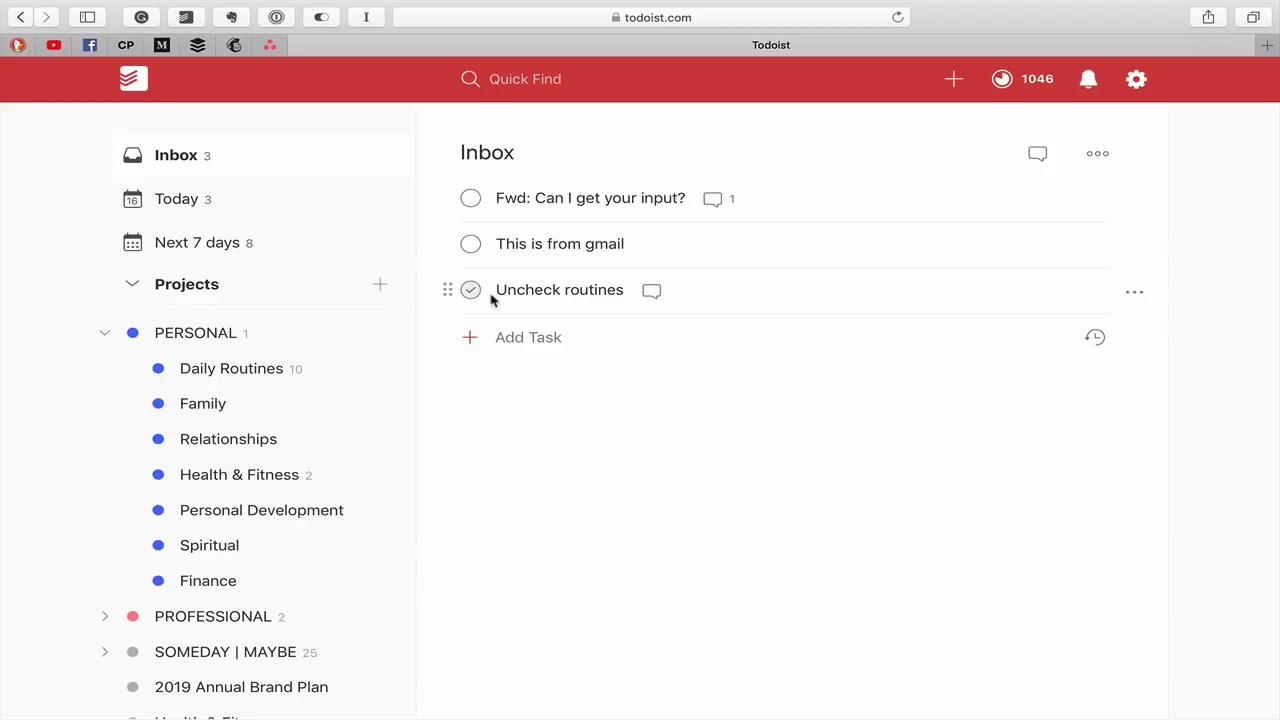
left_click_drag(449, 290, 292, 368)
left_click(285, 372)
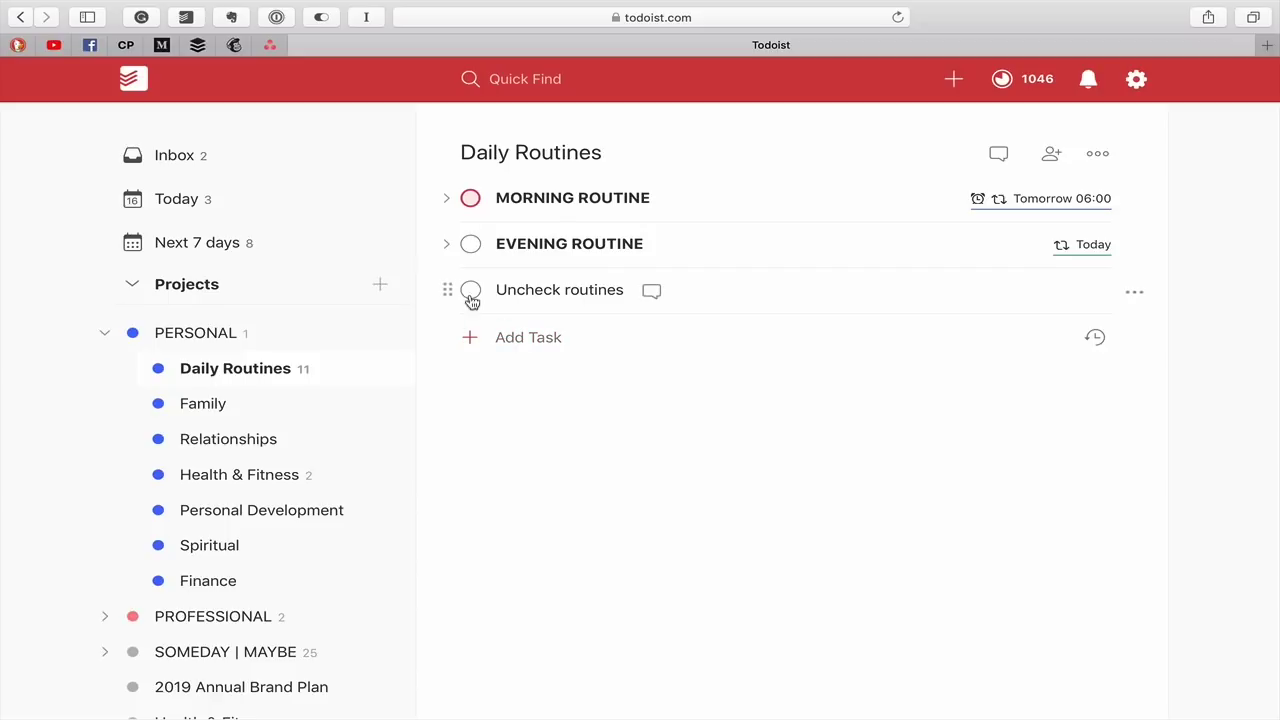
- Indent Uncheck routines as a sub-task of EVENING ROUTINE, check the expanded sub-task list and collapse the parent task
left_click_drag(445, 290, 680, 344)
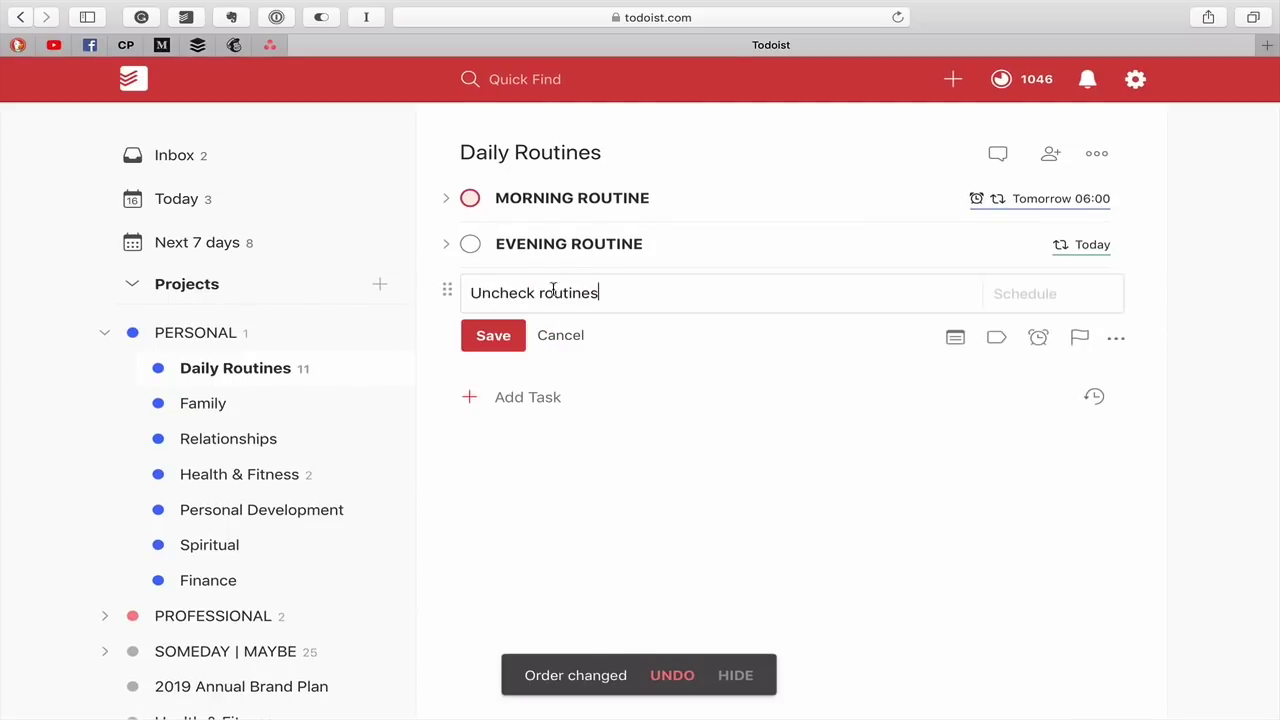
left_click(543, 289)
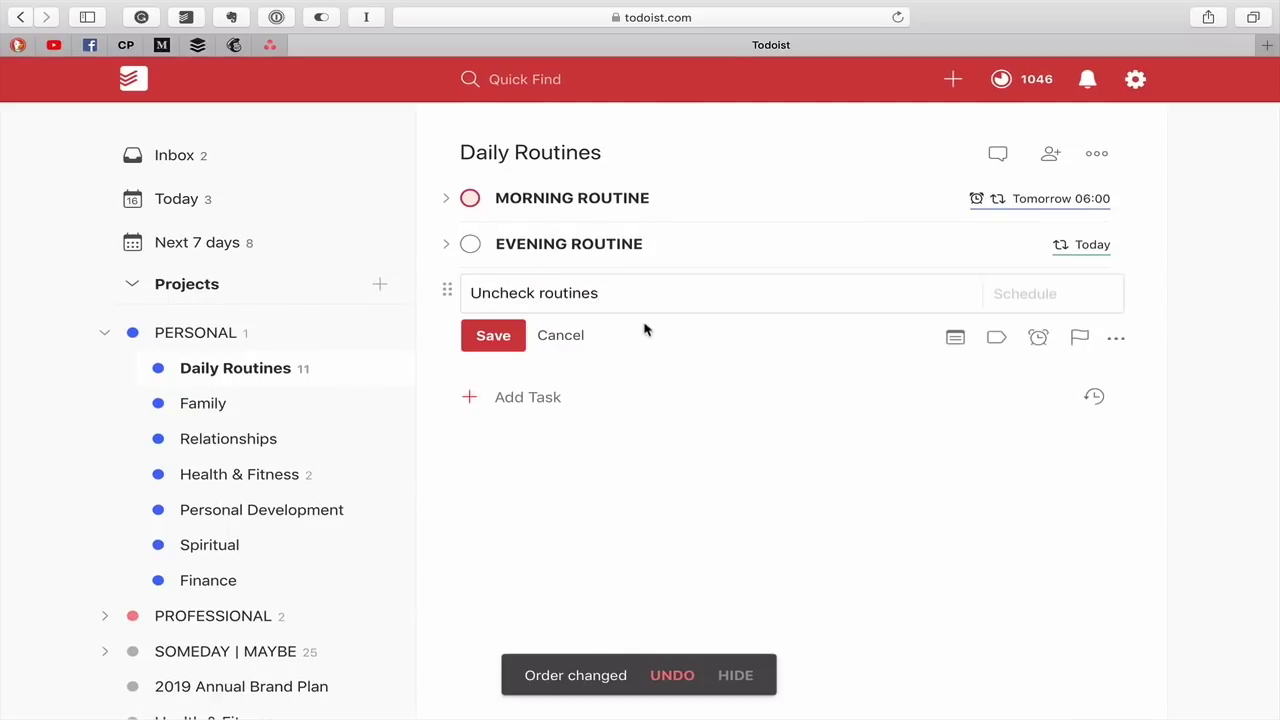
left_click(578, 336)
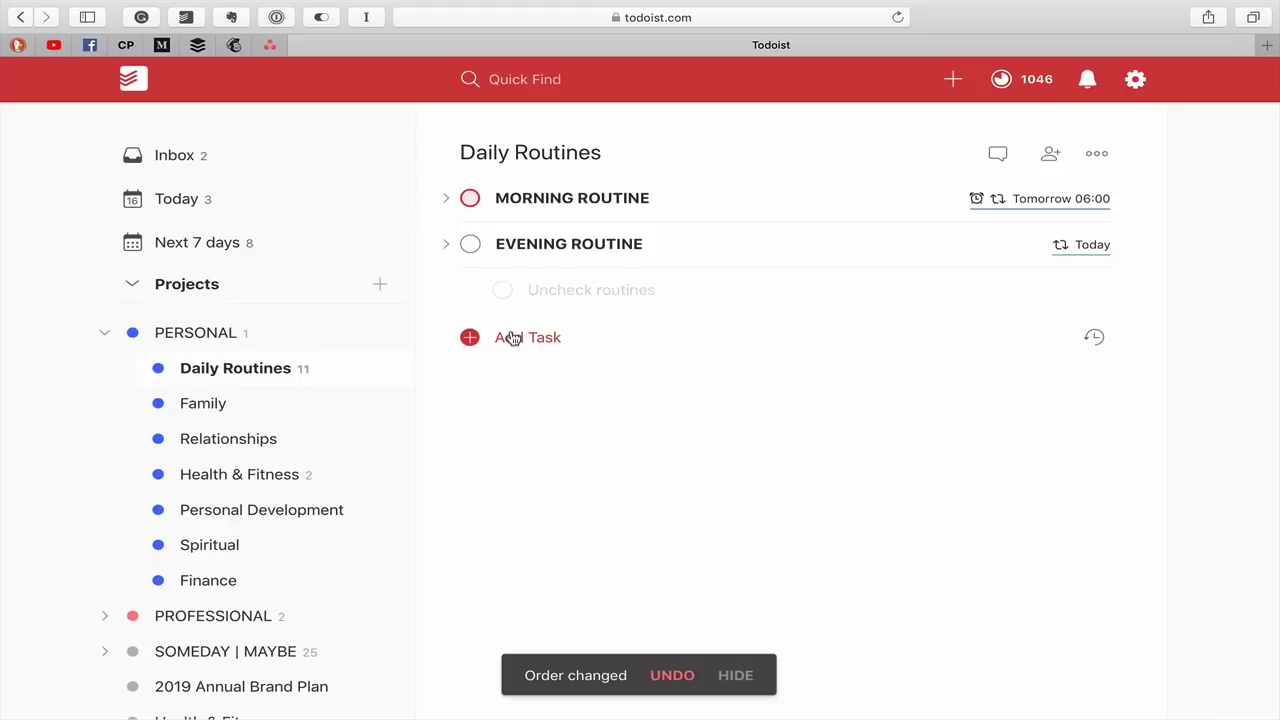
left_click(449, 248)
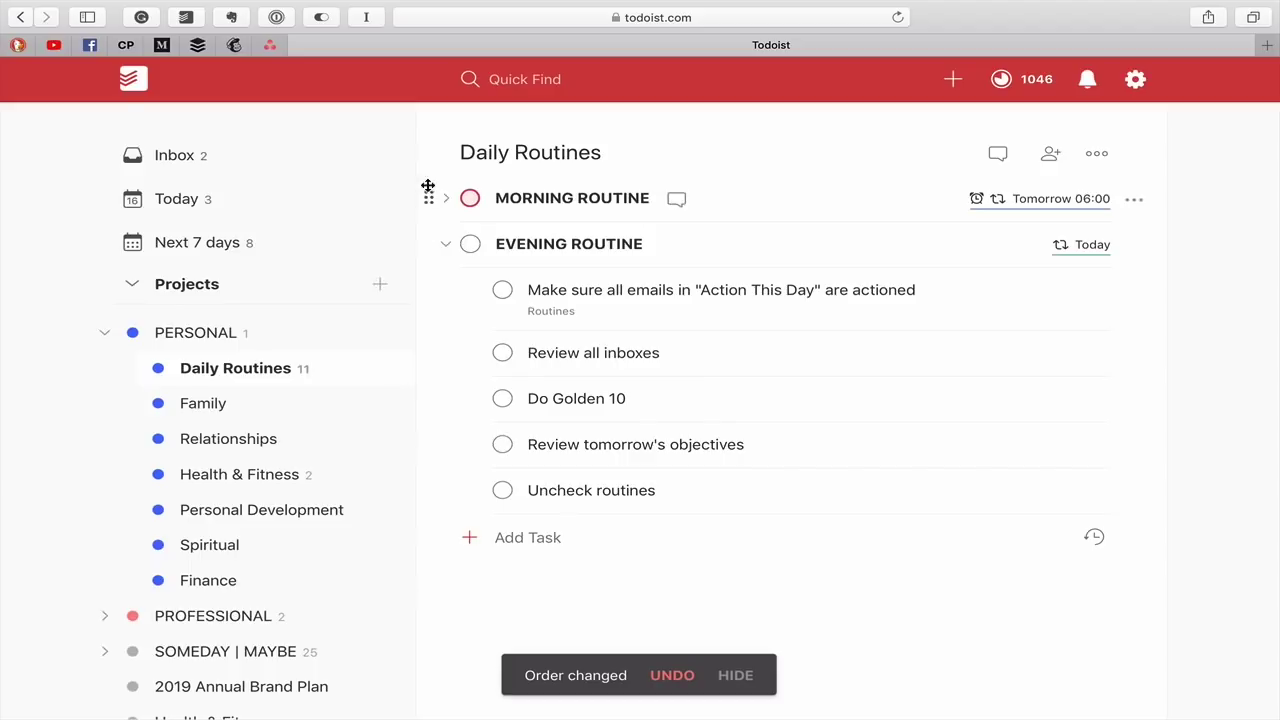
left_click(447, 249)
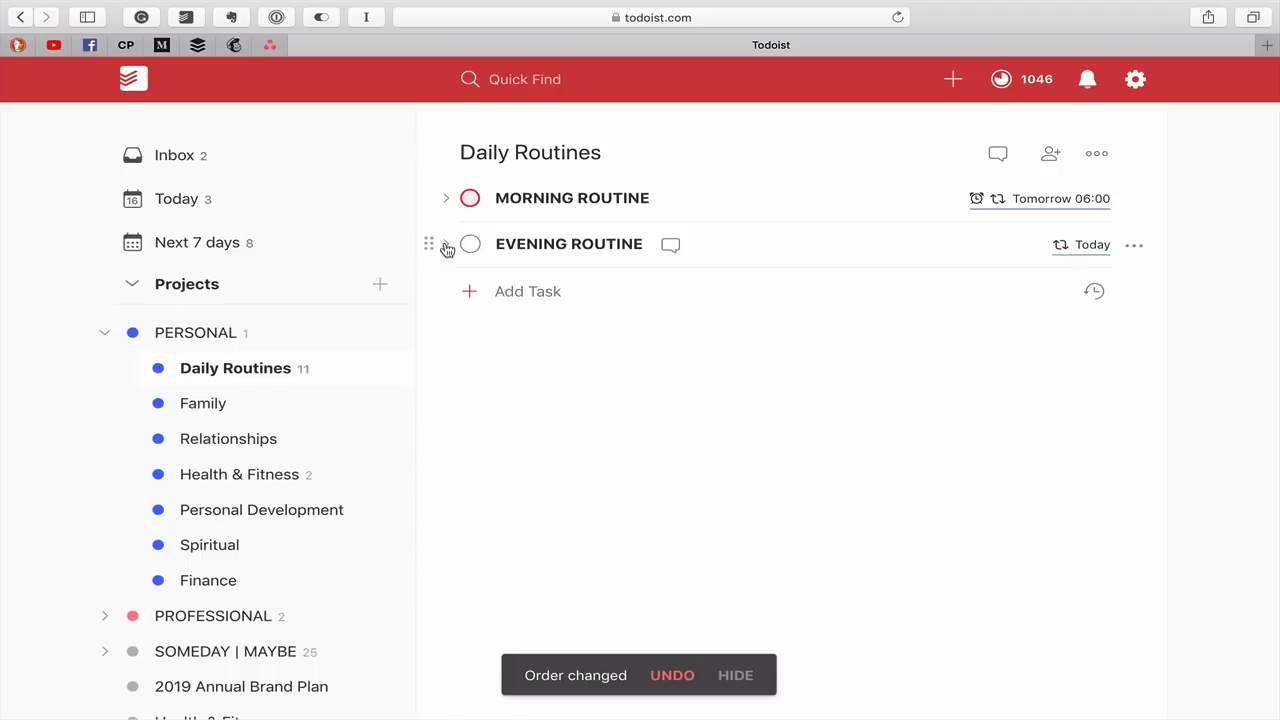
- Review the sub-tasks of EVENING ROUTINE in the Today view and collapse the parent task again
left_click(187, 201)
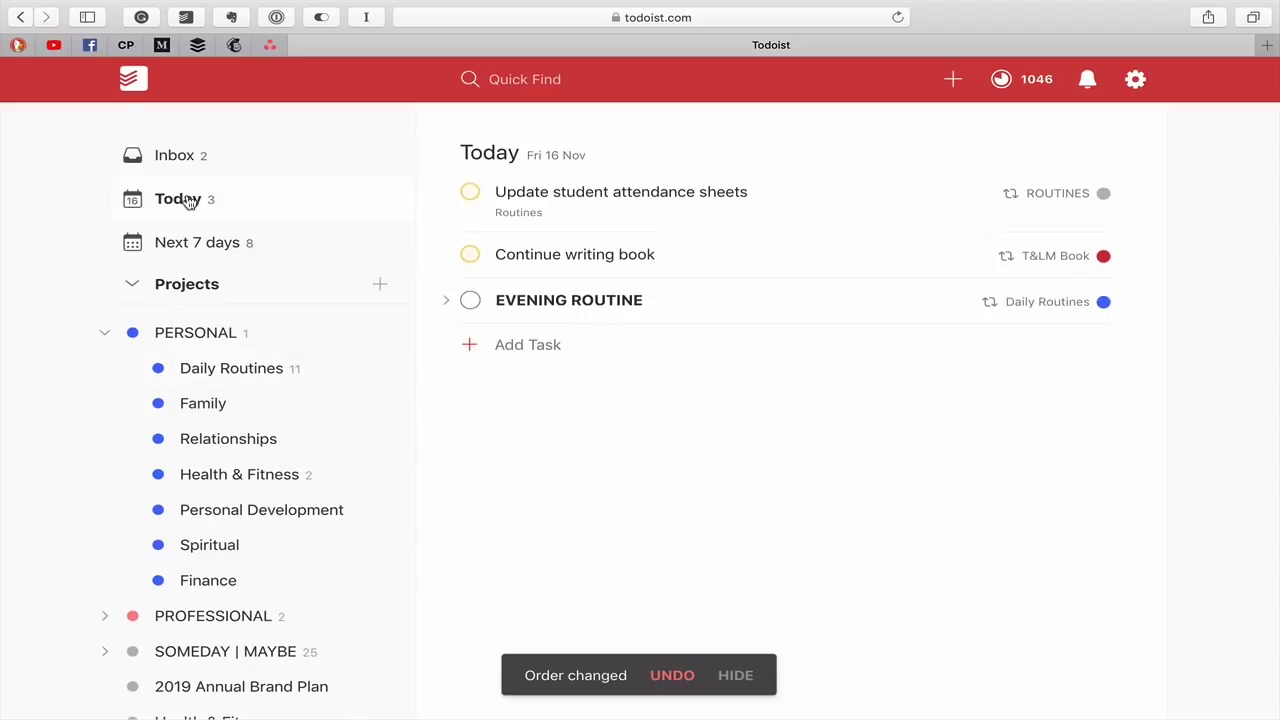
left_click(445, 303)
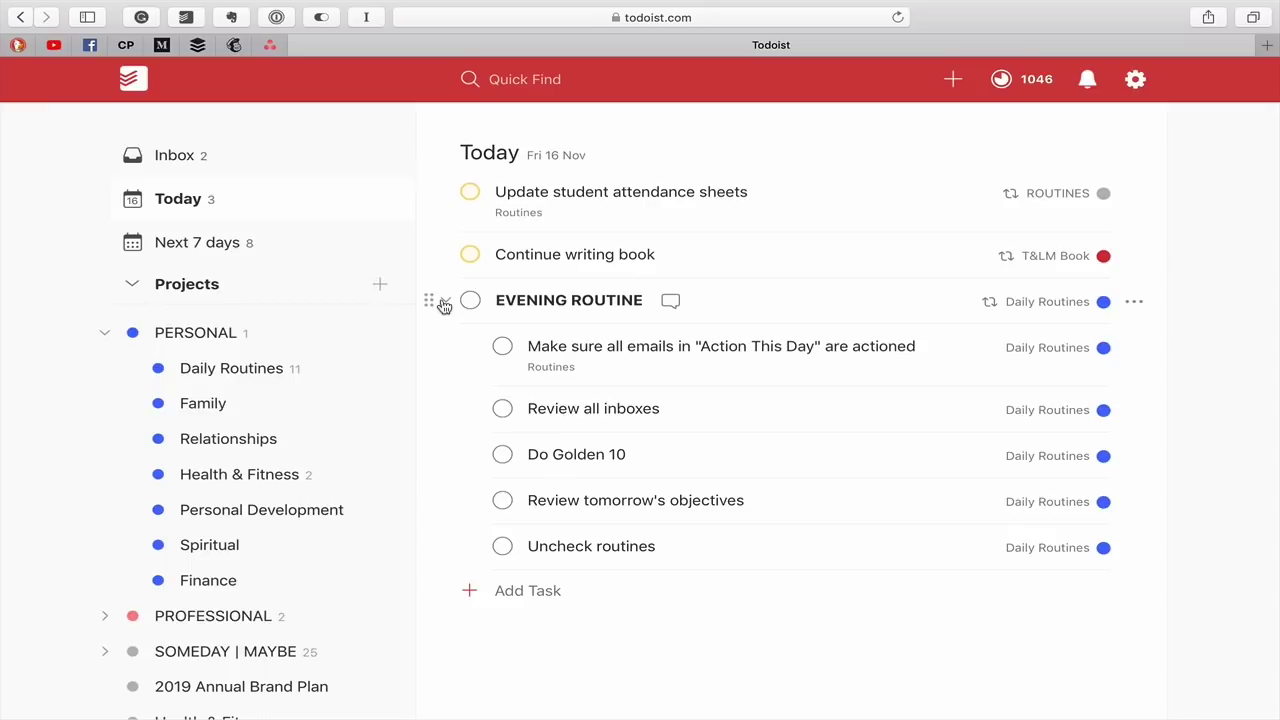
left_click(445, 303)
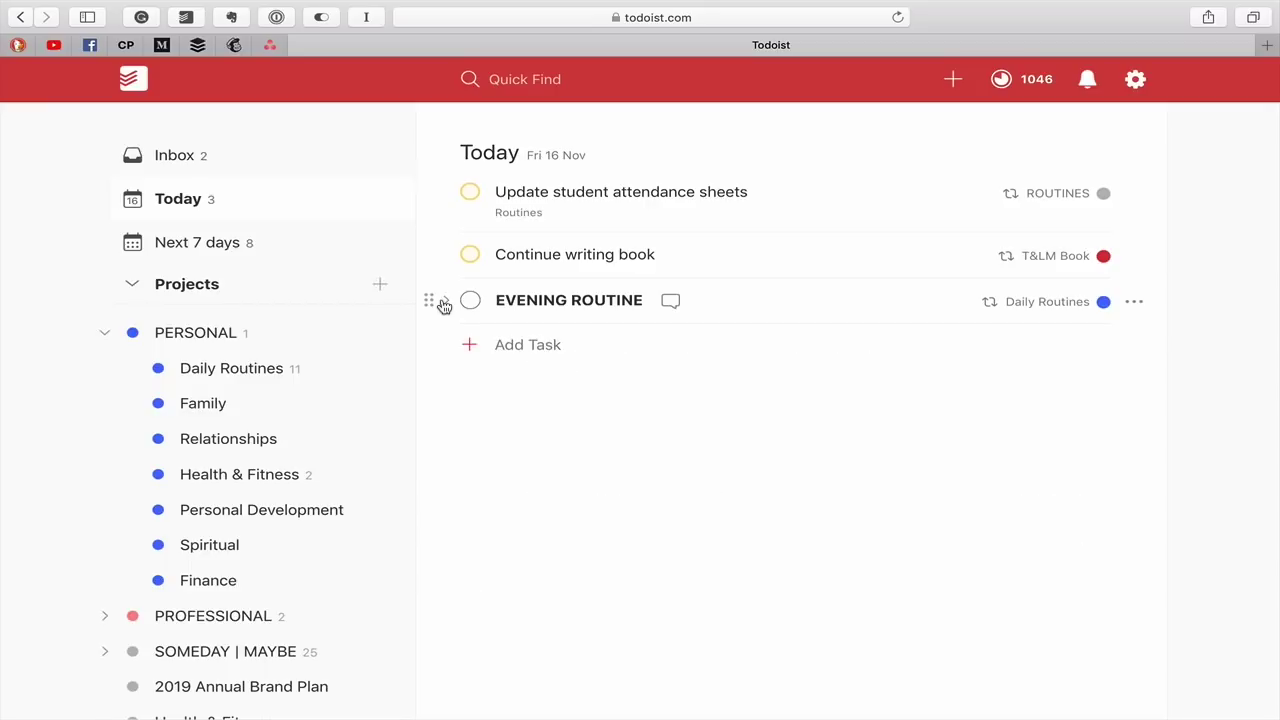